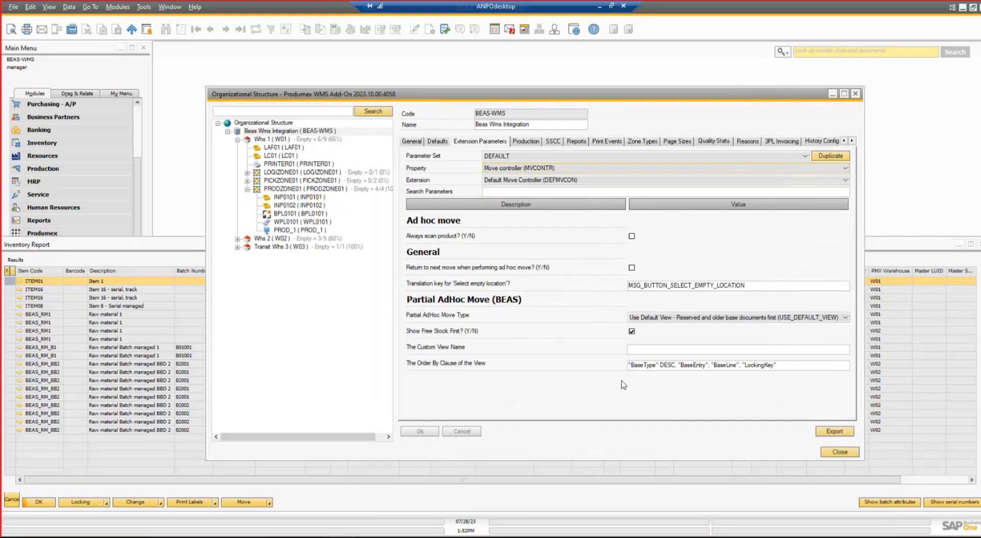
# Review the available options for Partial AdHoc Move Type in the Default Move Controller extension parameters.
pyautogui.click(845, 319)
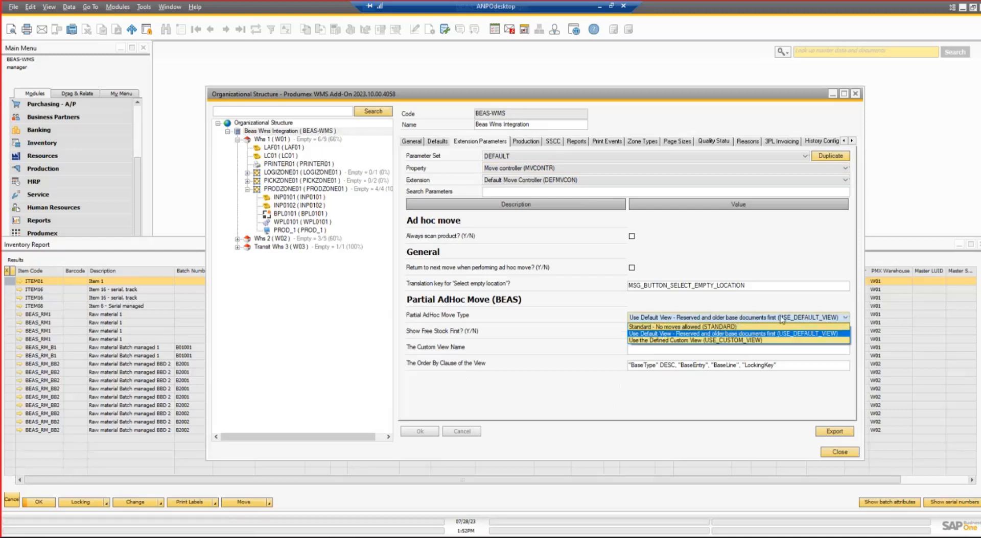
pyautogui.click(846, 318)
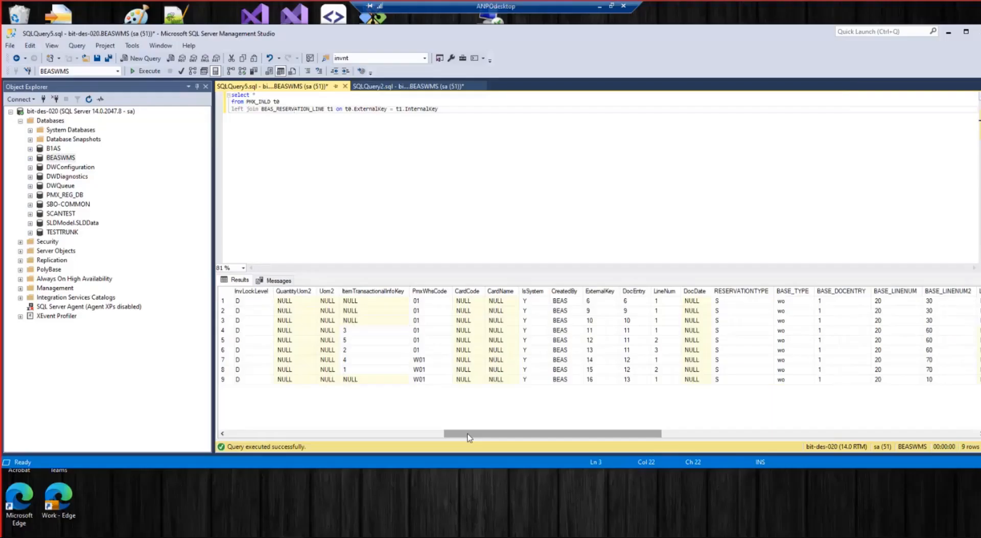
# Switch to SQL Server Management Studio and examine the reserved item rows and their logistic units in the query results.
pyautogui.moveTo(460, 436); pyautogui.dragTo(325, 435)
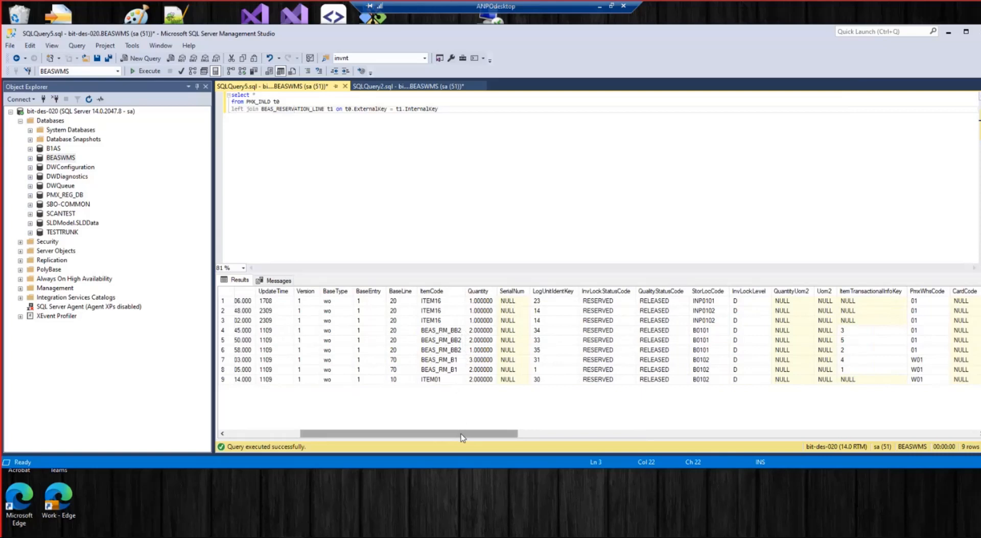
pyautogui.click(430, 381)
pyautogui.moveTo(446, 437); pyautogui.dragTo(538, 434)
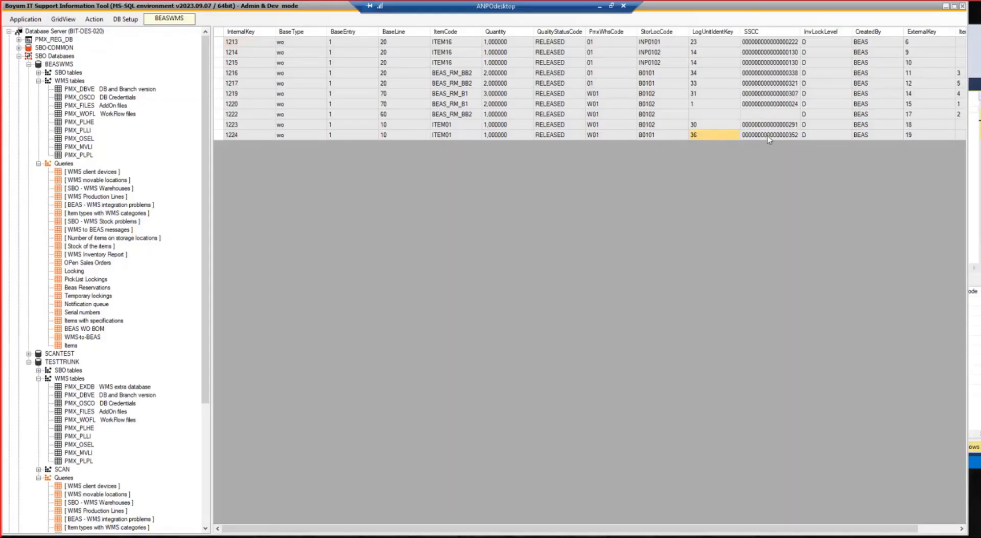
# In the Boyum IT Support Information Tool, check the notification queue and start the Produmex SBO Notification Listener BeasWms service.
pyautogui.click(767, 136)
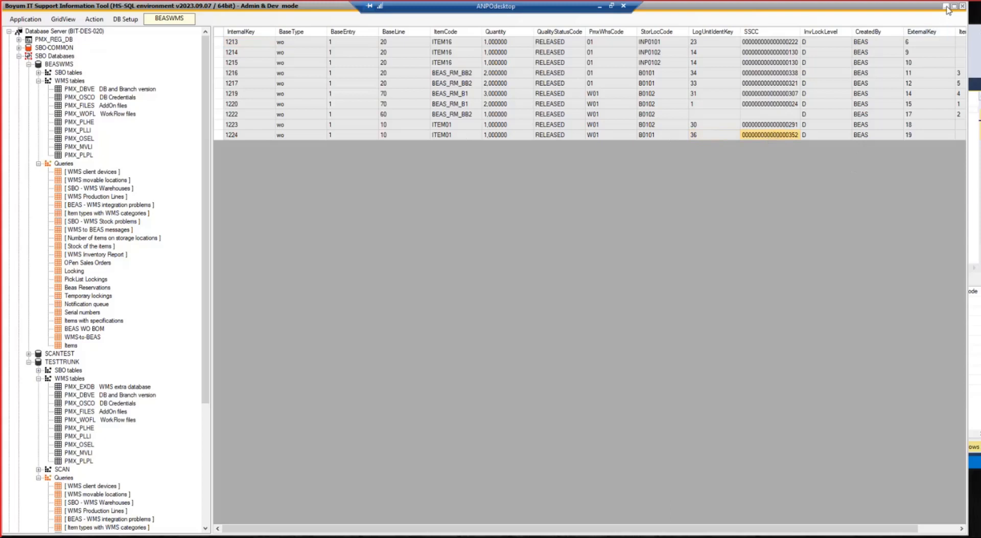
pyautogui.click(88, 304)
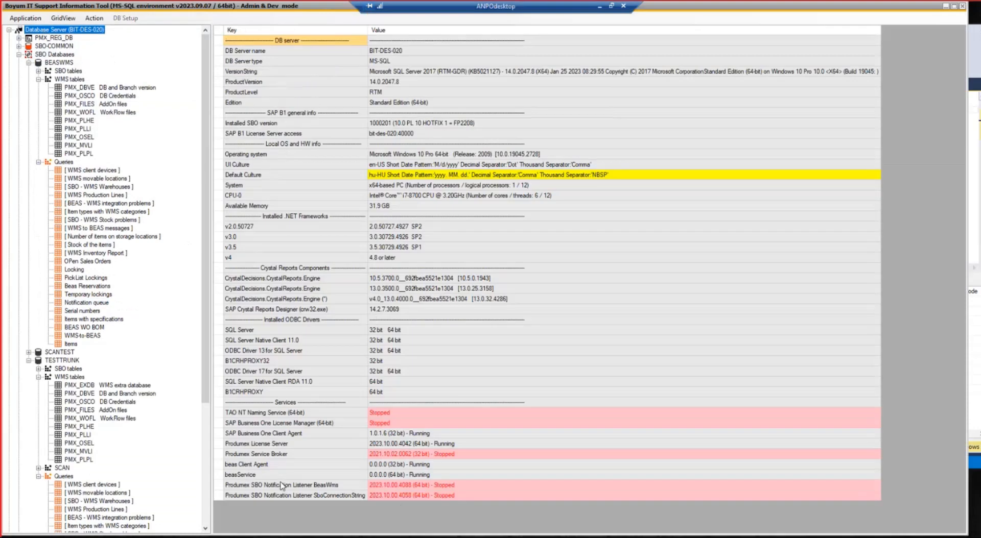
pyautogui.rightClick(294, 490)
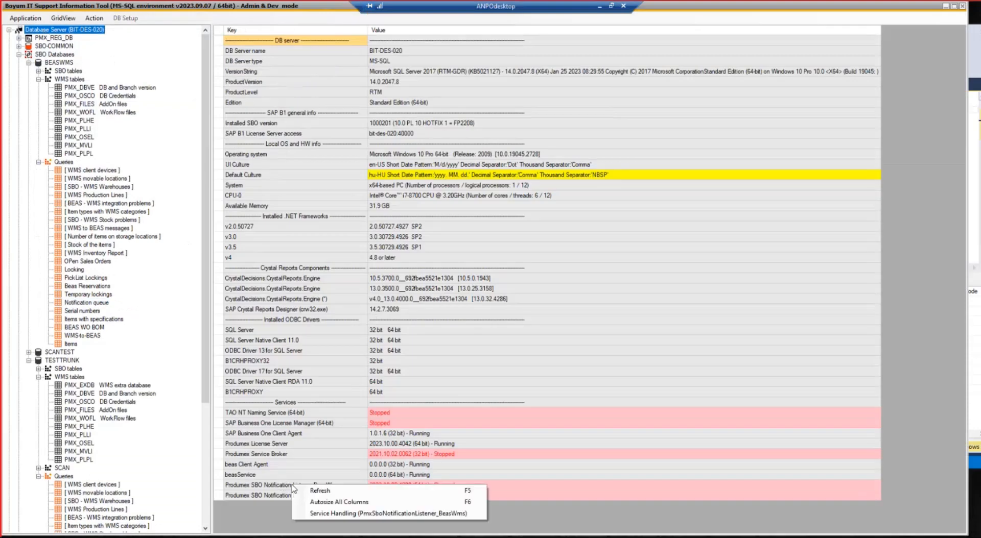
pyautogui.click(346, 514)
pyautogui.click(388, 215)
pyautogui.click(620, 216)
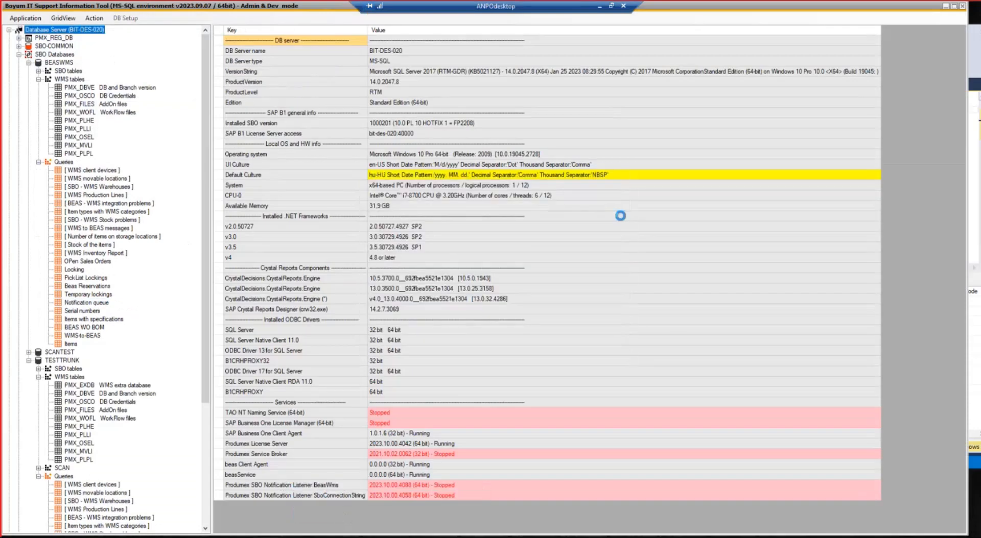
pyautogui.click(945, 7)
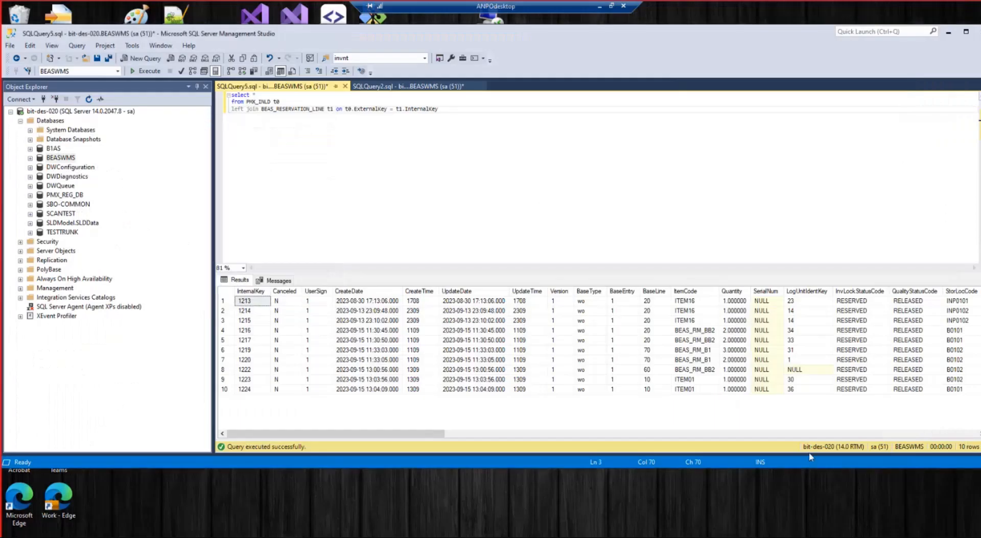
# Rerun the PMX_INLD query joined with BEAS_RESERVATION_LINE in SQL Server Management Studio and examine the locking columns.
pyautogui.moveTo(213, 369); pyautogui.dragTo(135, 358)
pyautogui.moveTo(389, 436); pyautogui.dragTo(343, 434)
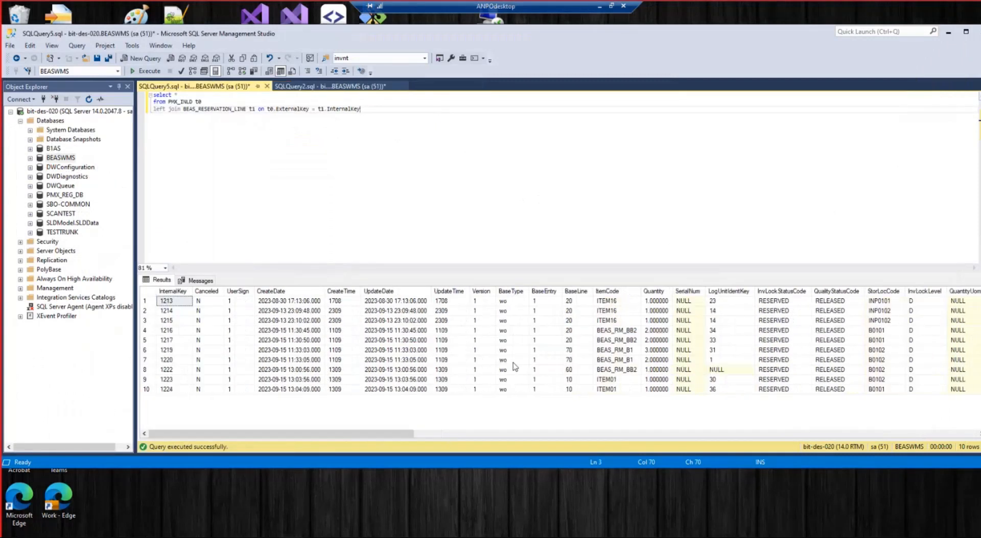
pyautogui.press('F5')
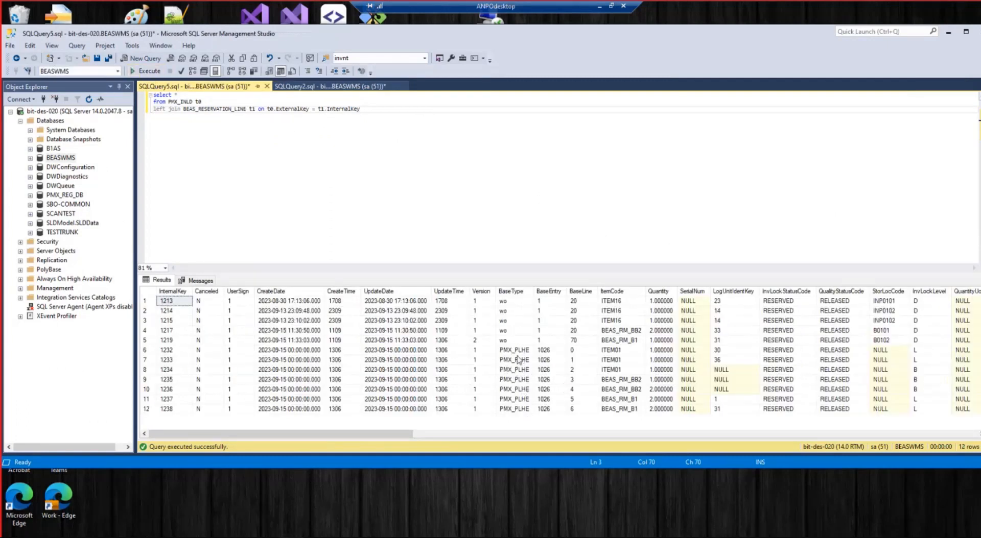
pyautogui.moveTo(412, 435); pyautogui.dragTo(543, 435)
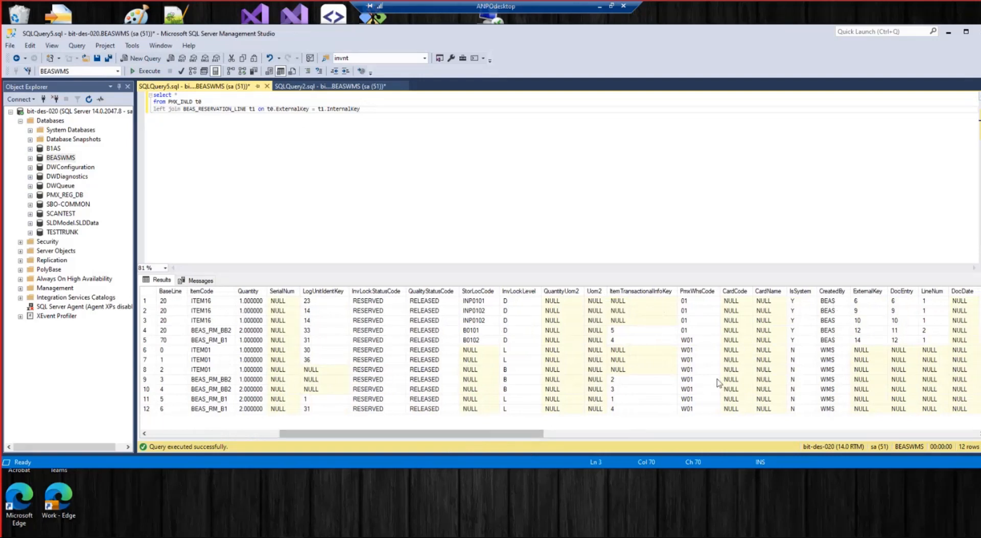
pyautogui.moveTo(529, 434); pyautogui.dragTo(538, 440)
pyautogui.moveTo(538, 440); pyautogui.dragTo(398, 440)
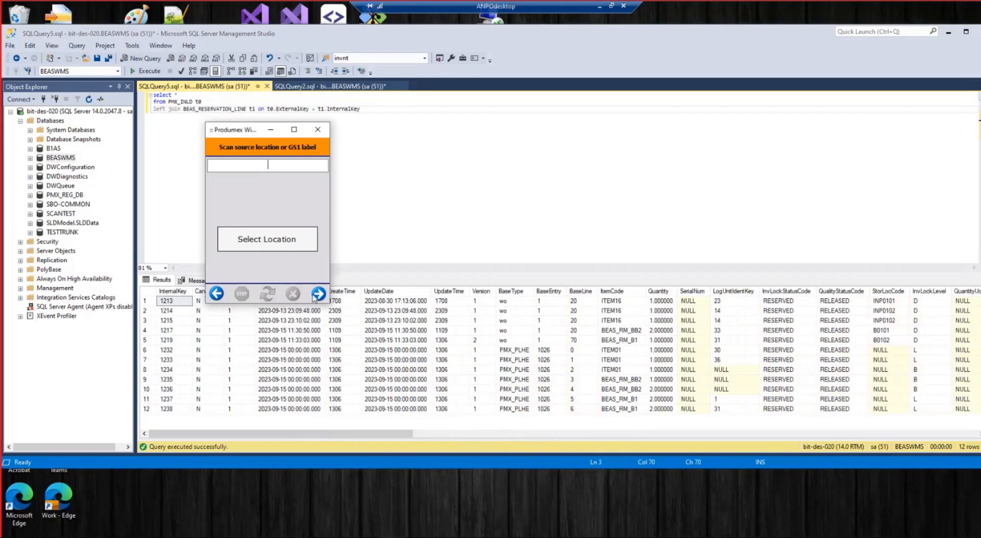
# In the Produmex client, choose B0101 as the pick location, skip the SSCC, and select ITEM01 for the move.
pyautogui.click(267, 239)
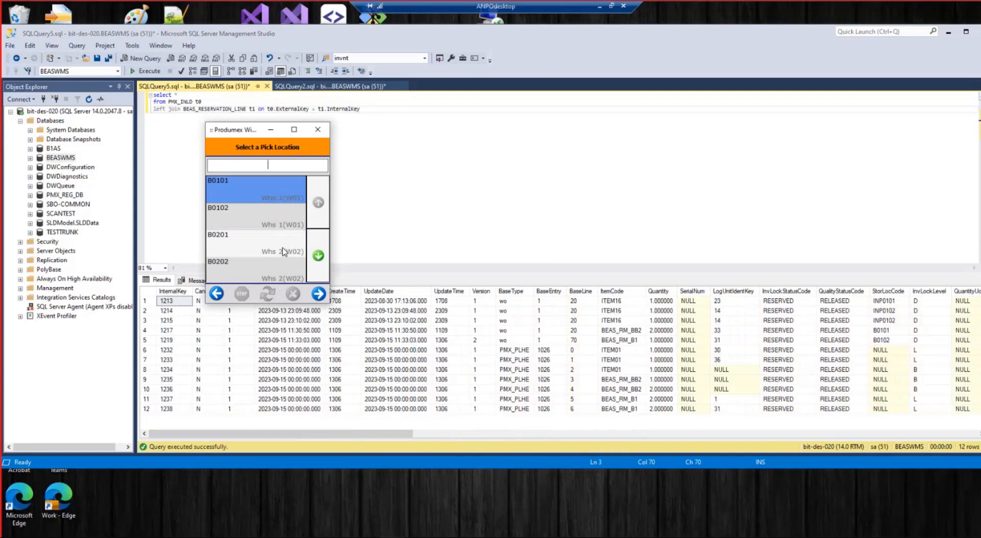
pyautogui.click(317, 296)
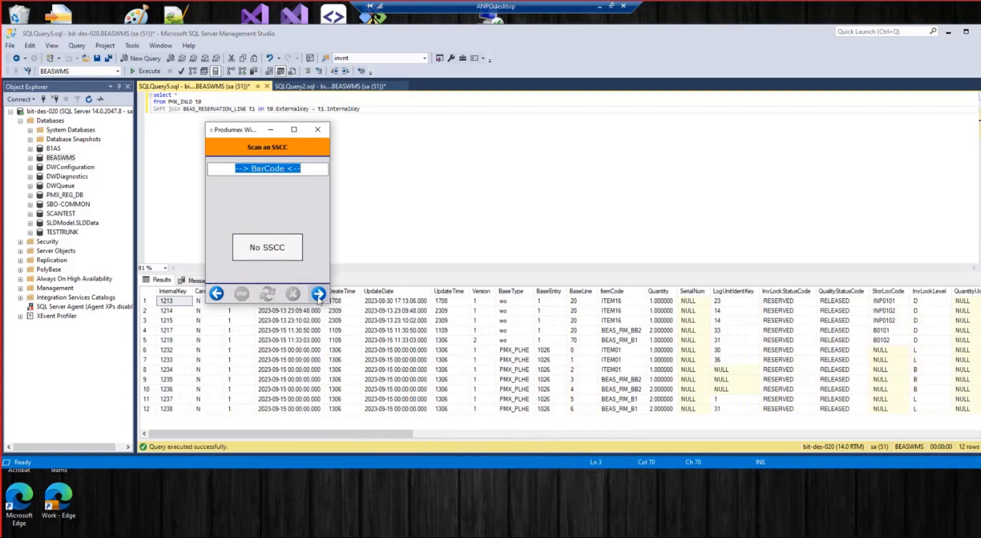
pyautogui.click(273, 252)
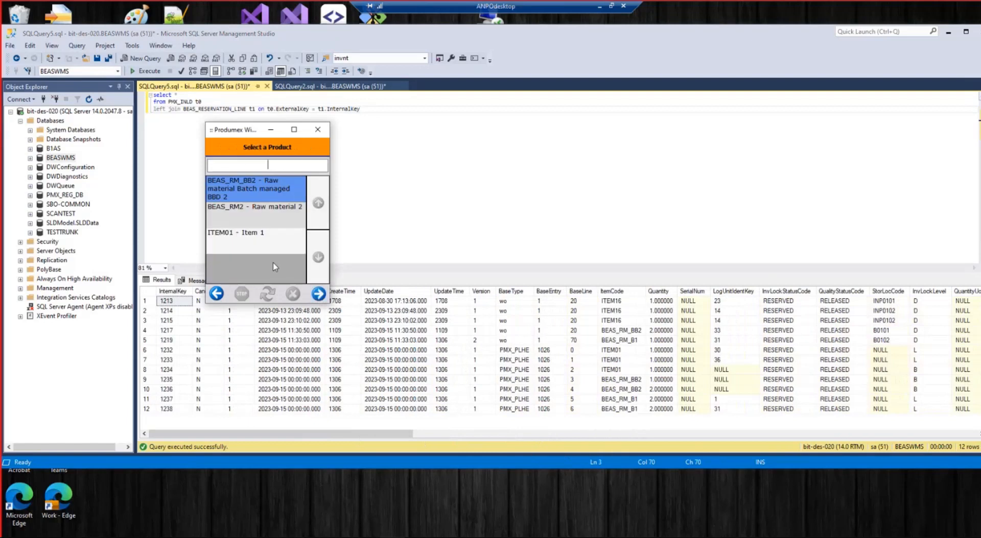
pyautogui.click(260, 238)
pyautogui.click(319, 294)
pyautogui.click(318, 295)
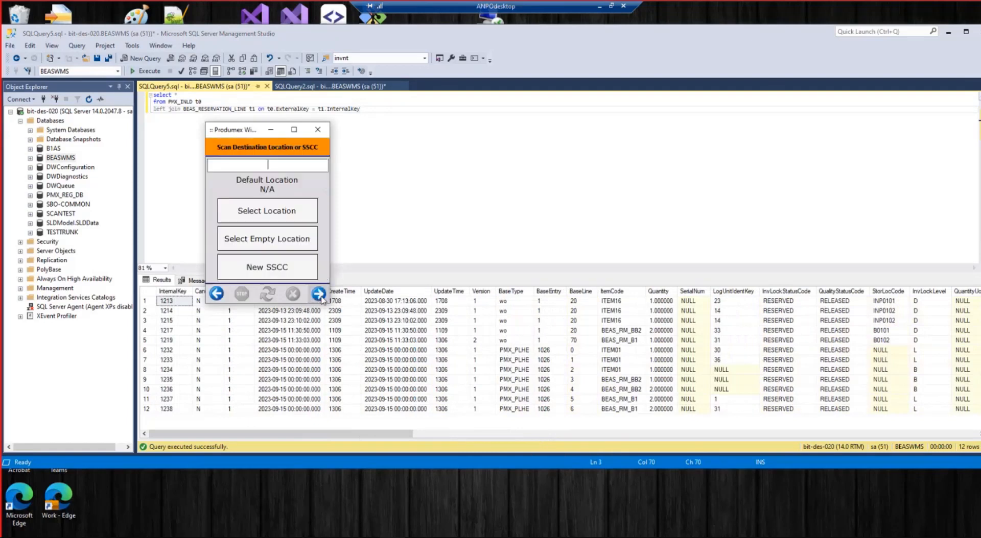
# Try to move the selected ITEM01 stock to destination location DOCK0101.
pyautogui.click(279, 219)
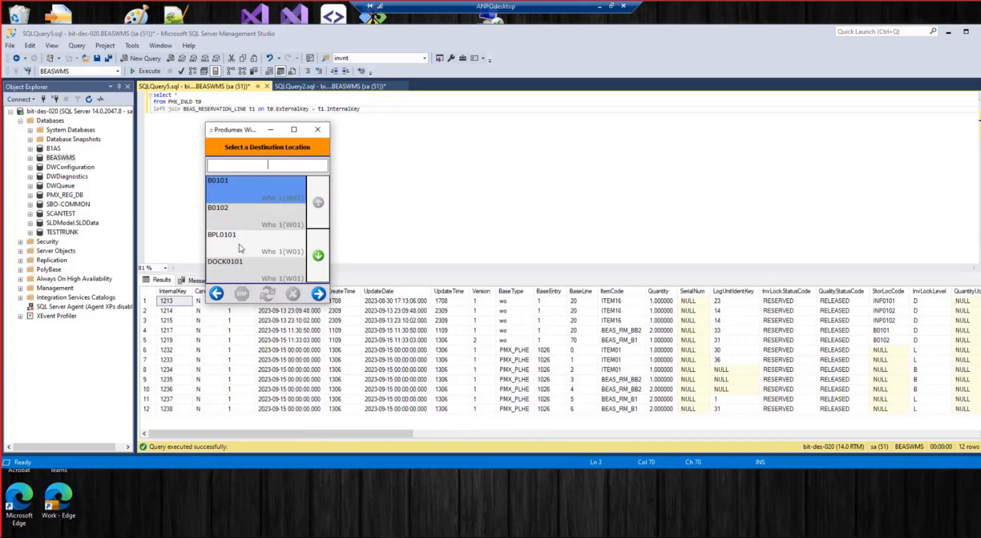
pyautogui.click(242, 275)
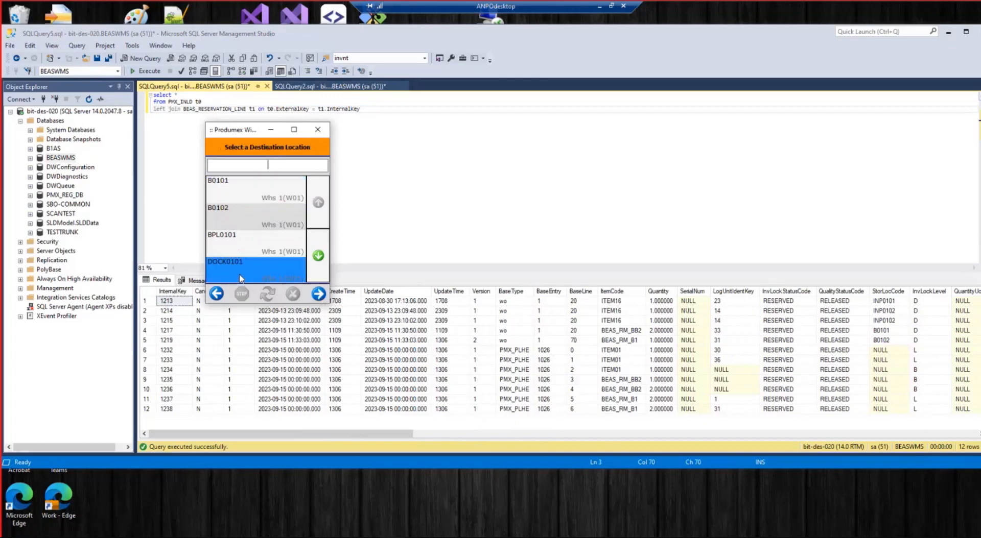
pyautogui.click(318, 294)
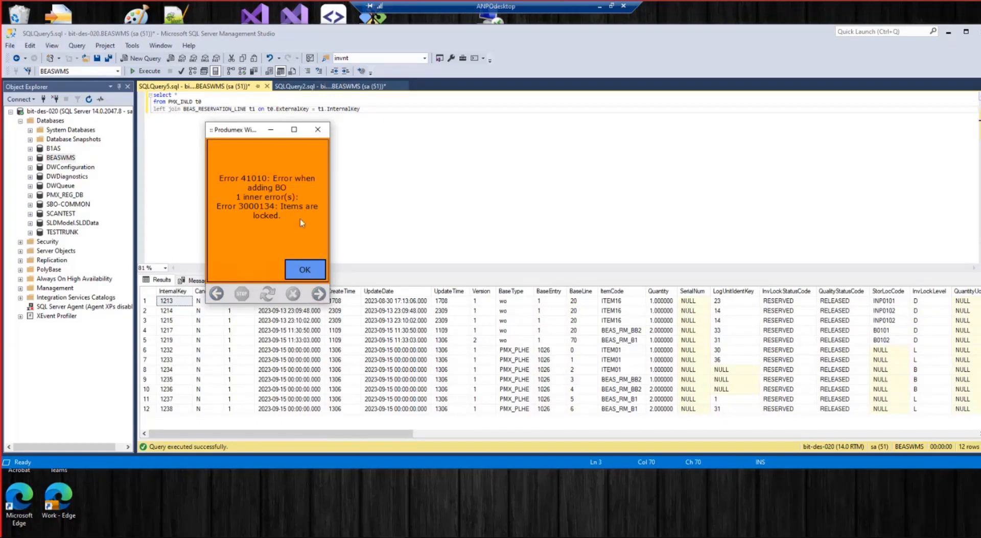
pyautogui.click(299, 269)
# Select another destination location for the ITEM01 move and confirm it.
pyautogui.click(296, 265)
pyautogui.click(267, 205)
pyautogui.click(273, 218)
pyautogui.click(316, 294)
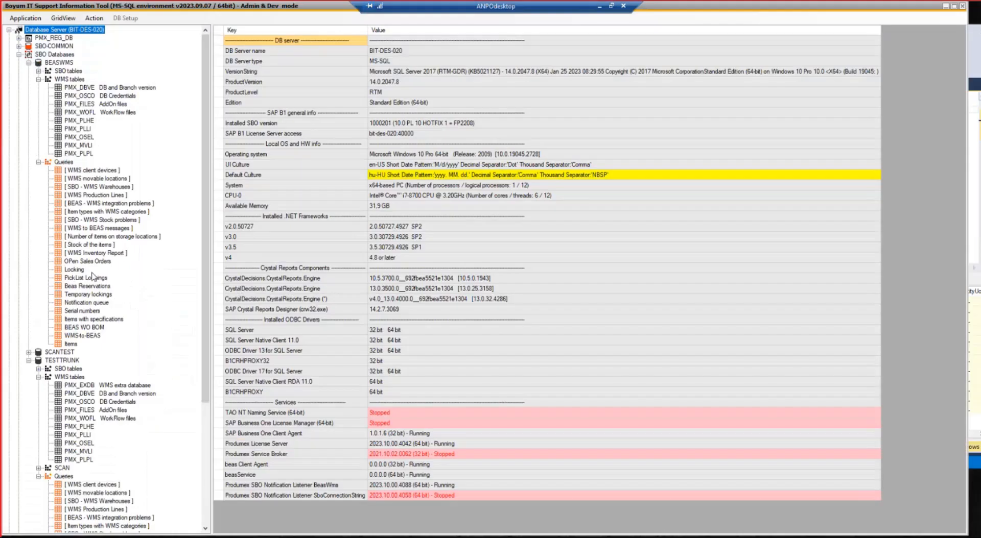
# Run the WMS Inventory Report query for BEASWMS in the Boyum IT Support Information Tool and refresh it.
pyautogui.click(95, 254)
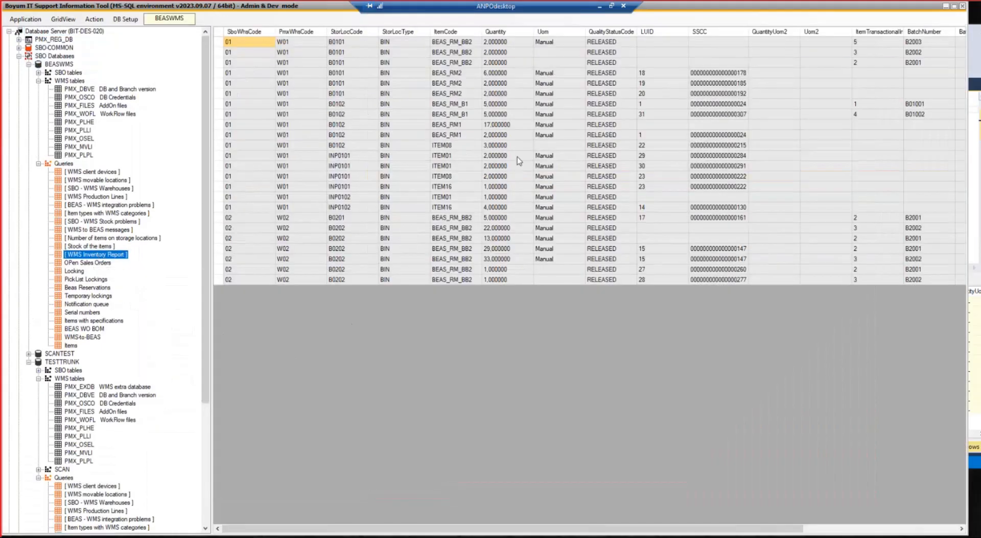
pyautogui.press('F5')
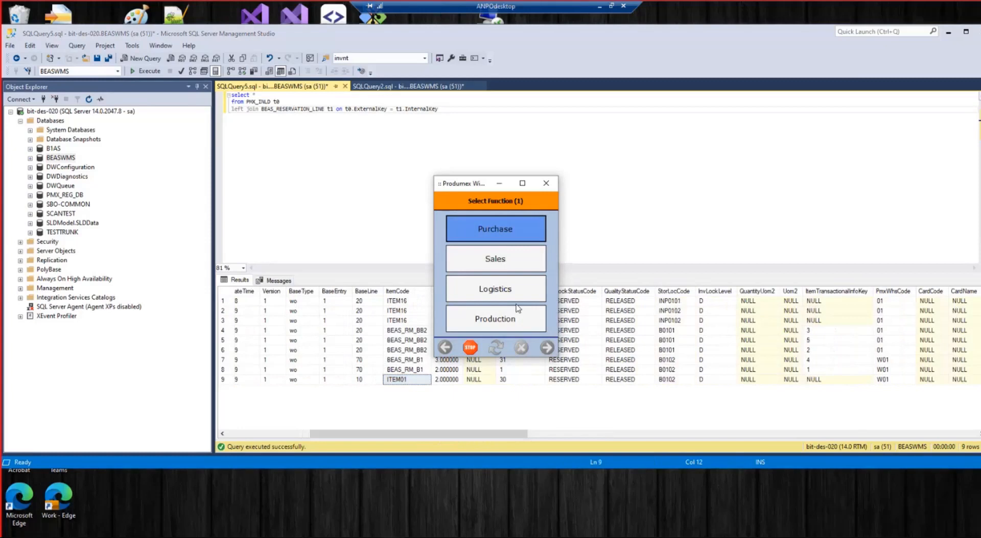
# In the Produmex client, start a local move from the Logistics functions with the Partial Logistic Unit task.
pyautogui.click(500, 295)
pyautogui.click(504, 252)
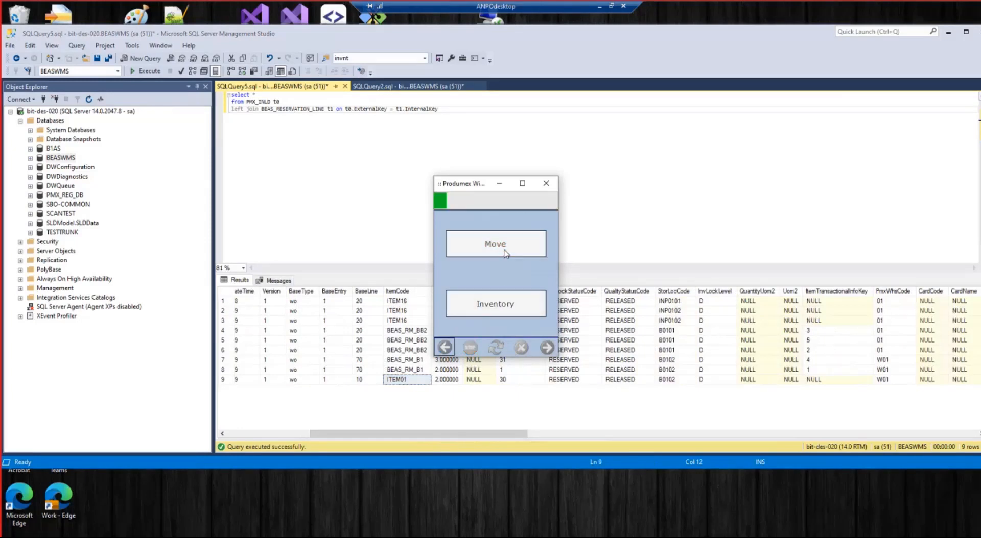
pyautogui.click(503, 228)
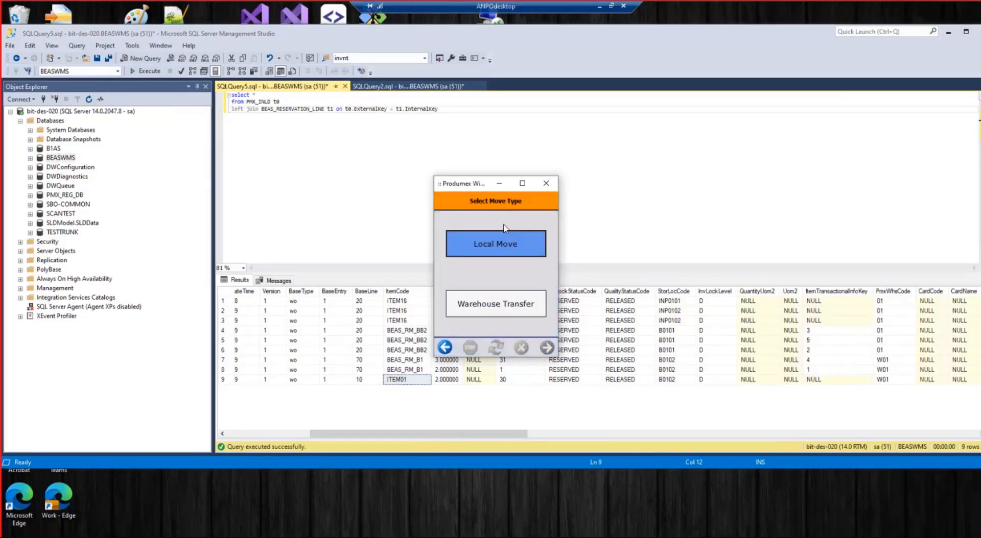
pyautogui.click(497, 249)
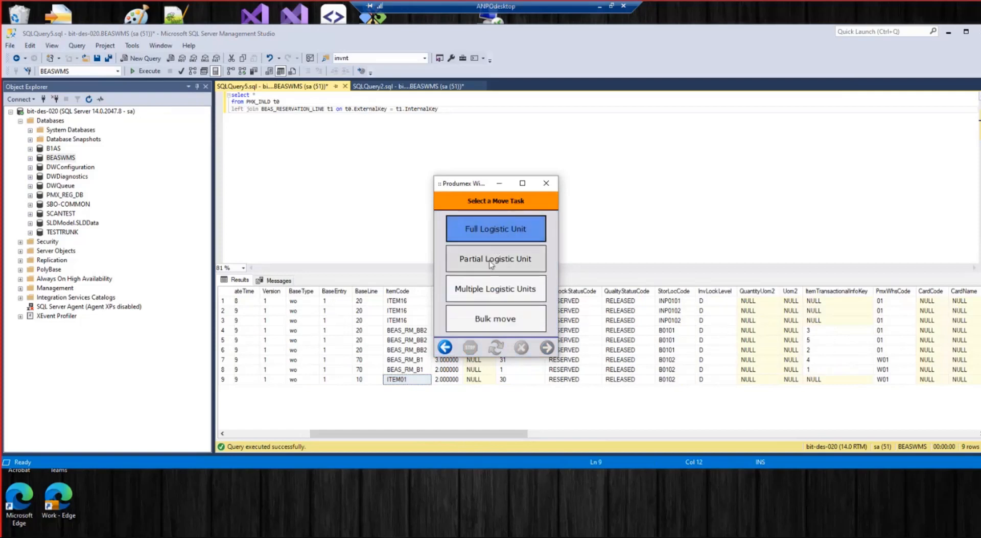
pyautogui.click(506, 260)
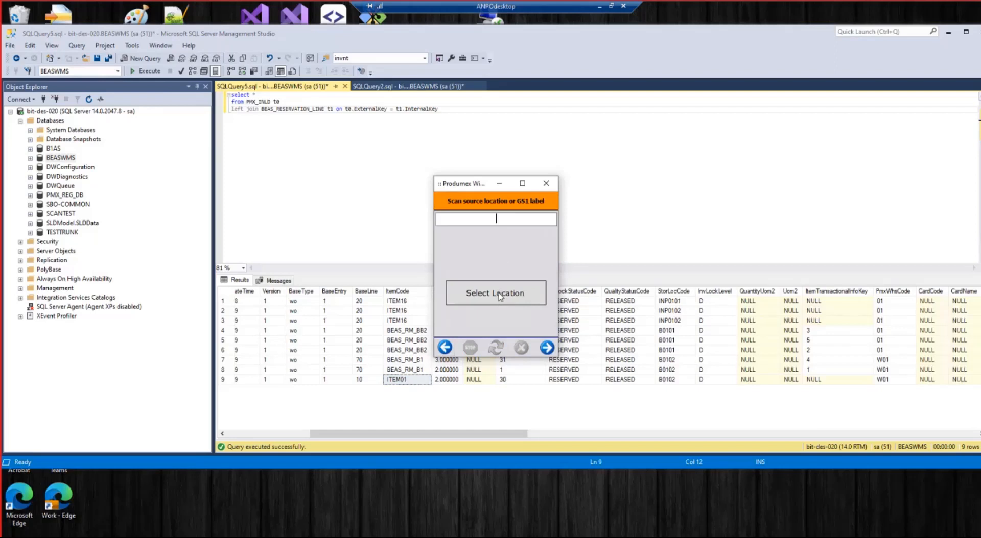
# Filter the pick locations by "inp" and choose INP0102 as the source location.
pyautogui.click(499, 296)
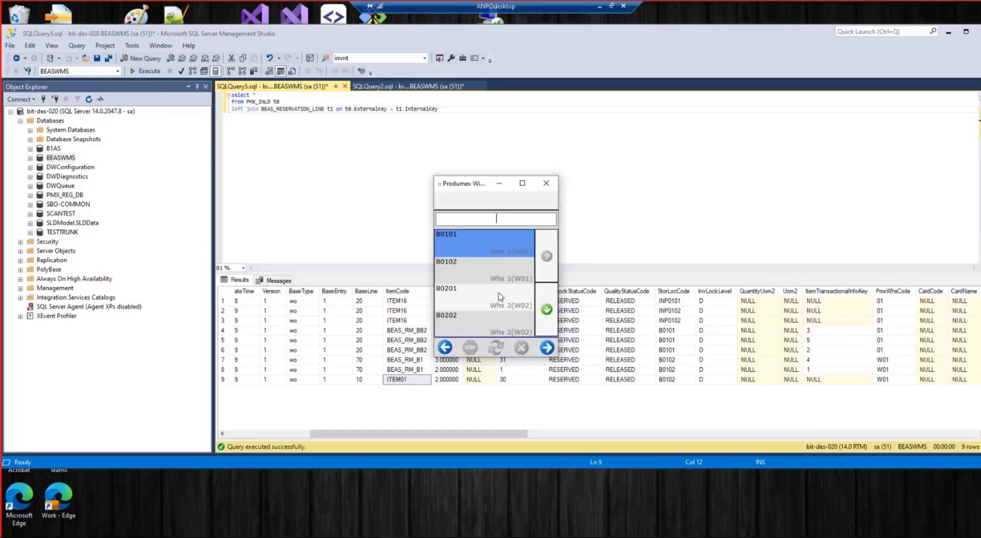
pyautogui.moveTo(480, 187); pyautogui.dragTo(319, 187)
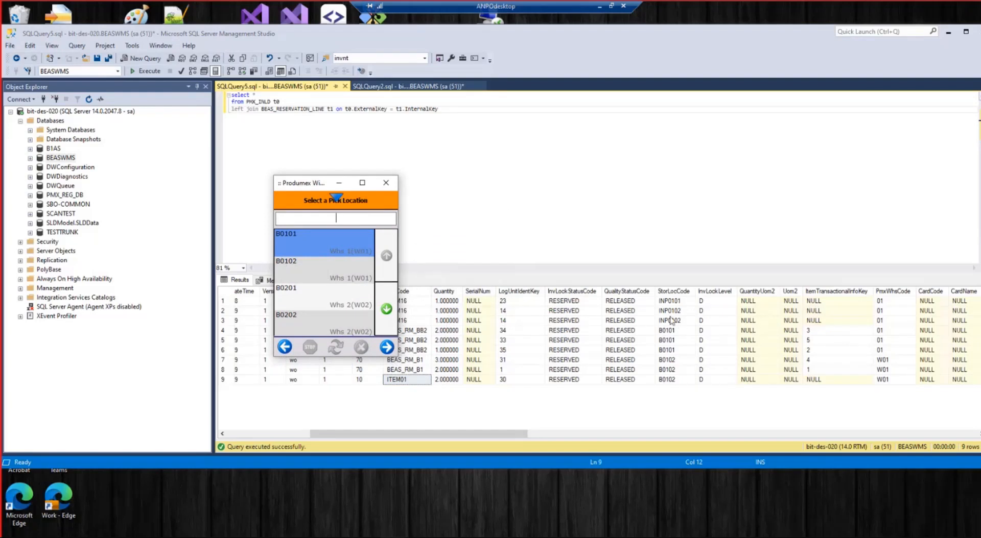
pyautogui.write('inp')
pyautogui.click(305, 275)
pyautogui.click(387, 349)
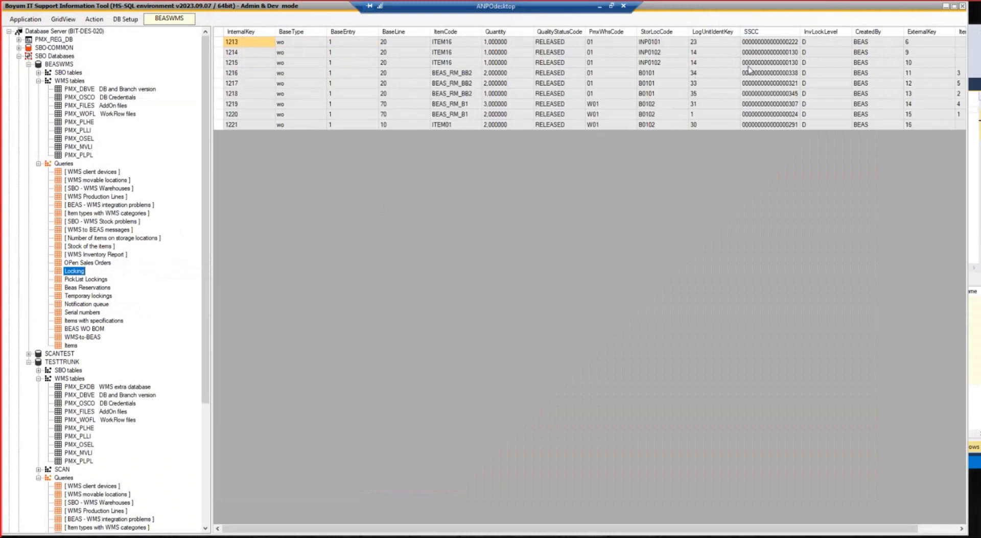
# Look up the SSCC ending in 130 at INP0102 in the Locking query and enter it for the move.
pyautogui.click(747, 67)
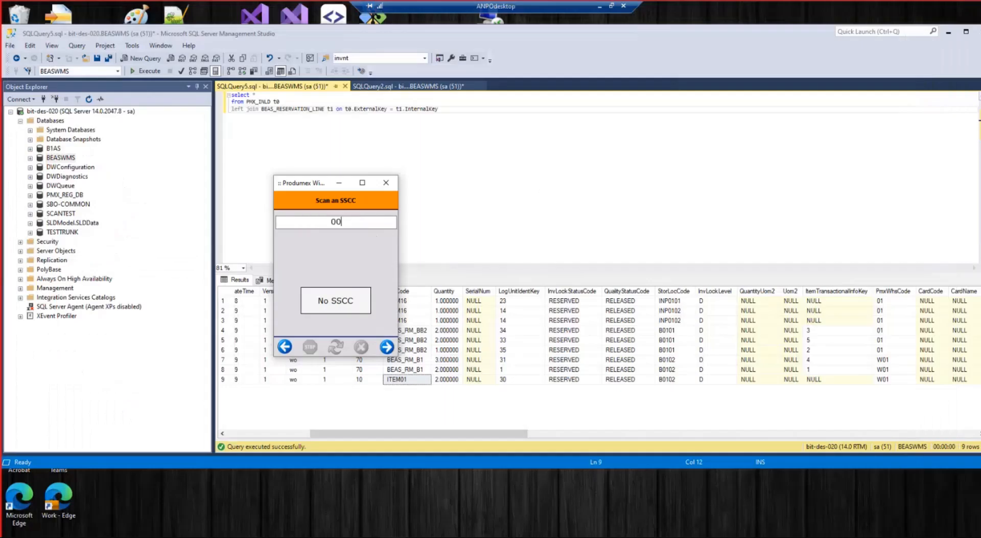
pyautogui.write('0000000000000000130')
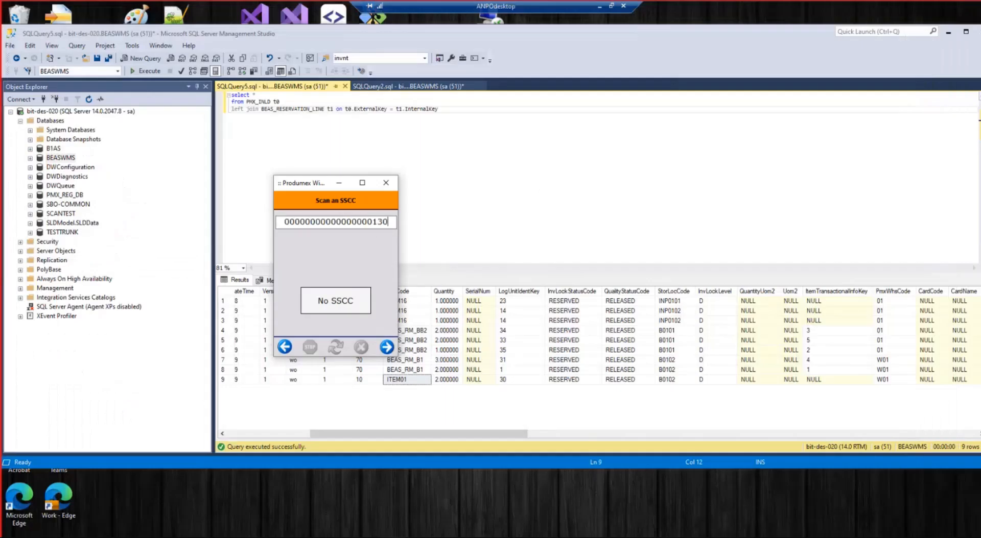
pyautogui.press('Return')
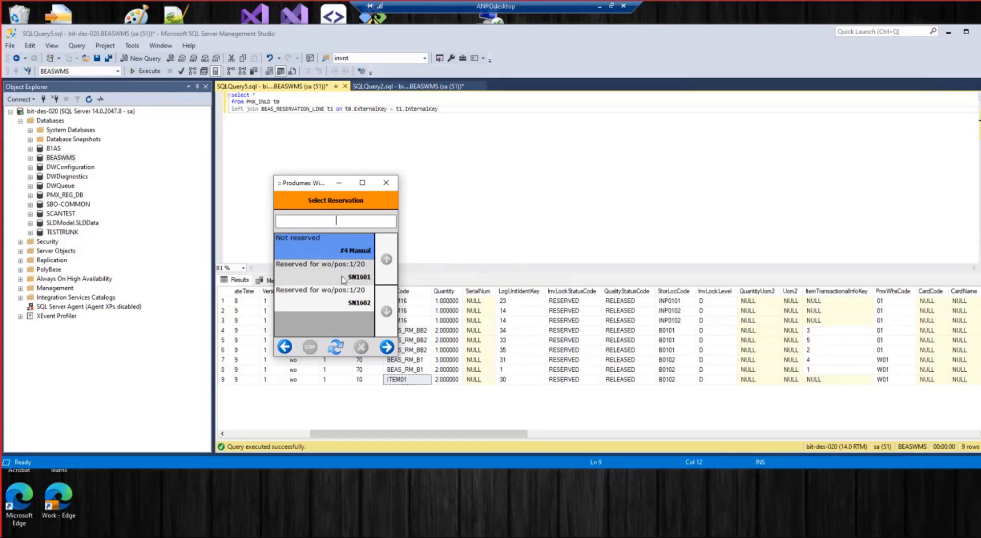
# Select the work order 1/20 reservation for serial number SN1601, filtering the reservation list by SN1601.
pyautogui.click(385, 348)
pyautogui.click(368, 278)
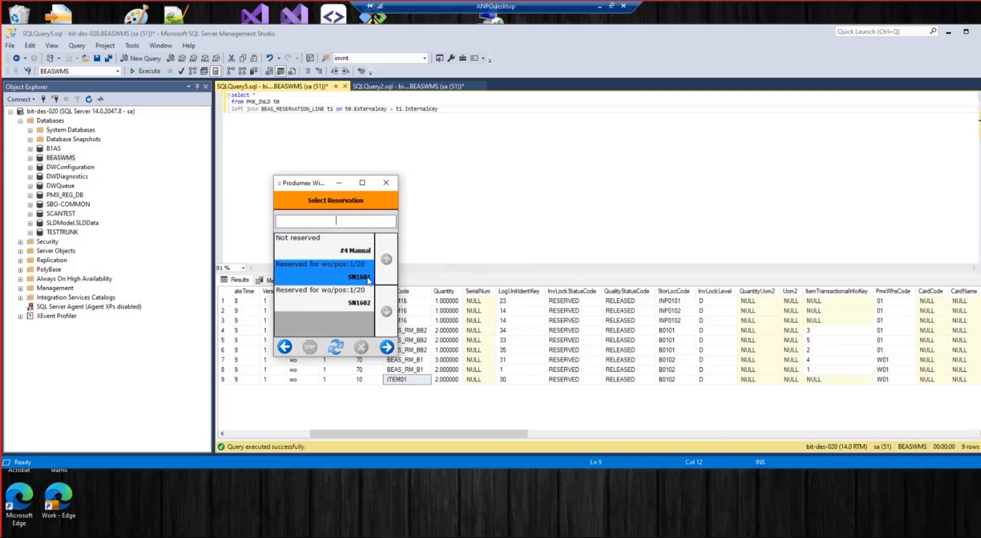
pyautogui.write('SN1601')
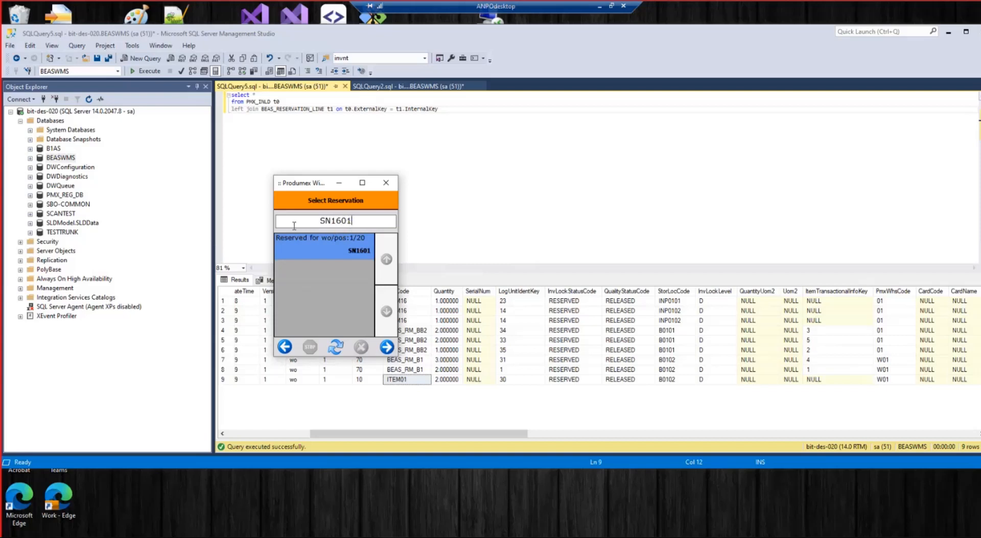
# Confirm the work order 1/20 reservation for SN1601 and enter serial number SN1601 for the move.
pyautogui.press('Return')
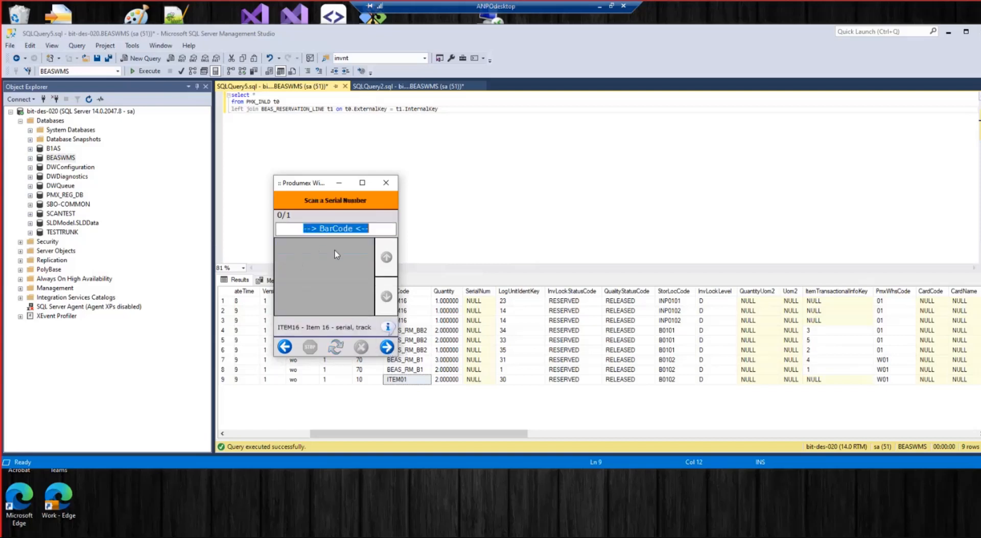
pyautogui.write('SN1601')
pyautogui.press('Return')
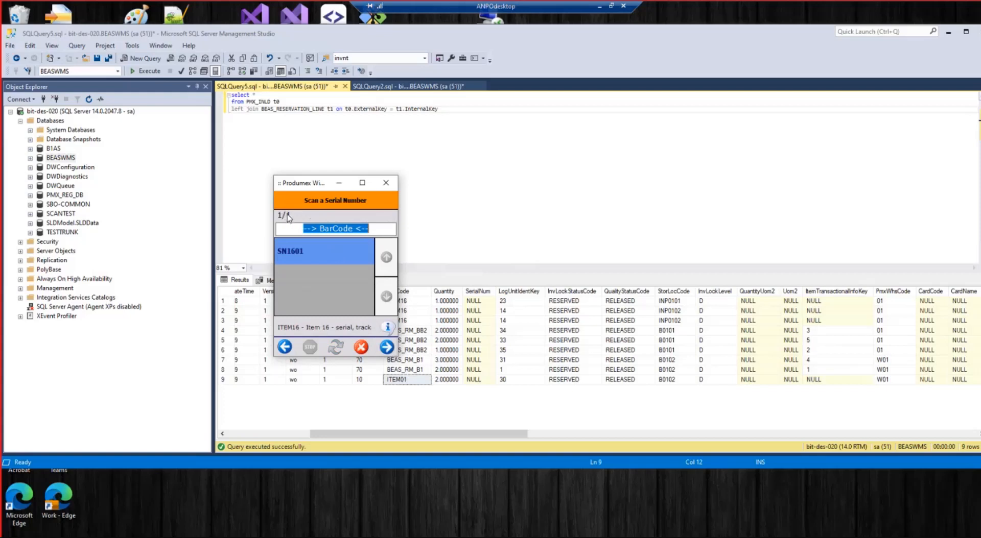
# Remove the scanned serial number and try to enter SN1602 for the SN1601 reservation instead.
pyautogui.click(360, 347)
pyautogui.write('SN1602')
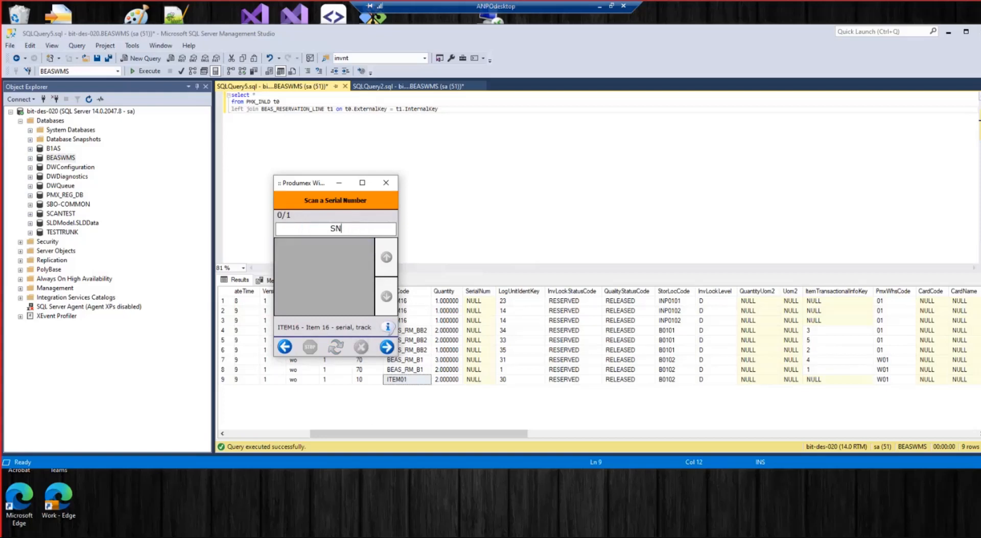
pyautogui.press('Return')
pyautogui.click(387, 348)
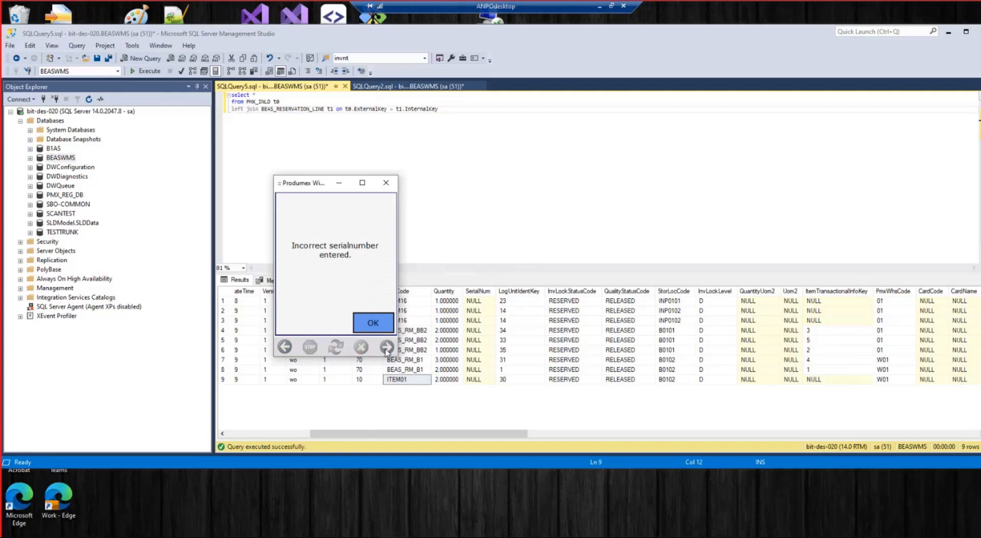
pyautogui.click(377, 321)
# Re-enter serial number SN1601, continue to the destination prompt and back out of the move.
pyautogui.click(387, 347)
pyautogui.write('SN1601')
pyautogui.press('Return')
pyautogui.click(387, 347)
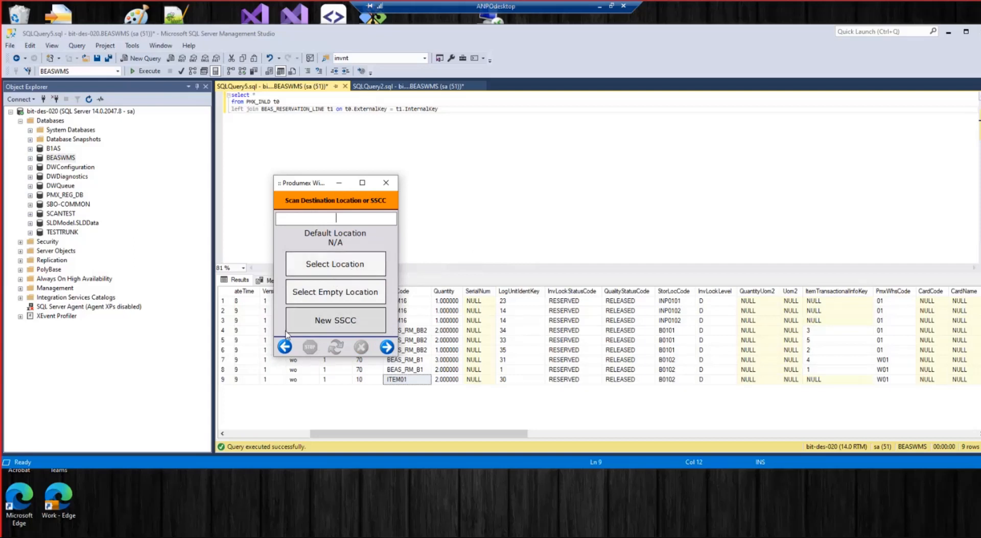
pyautogui.click(285, 348)
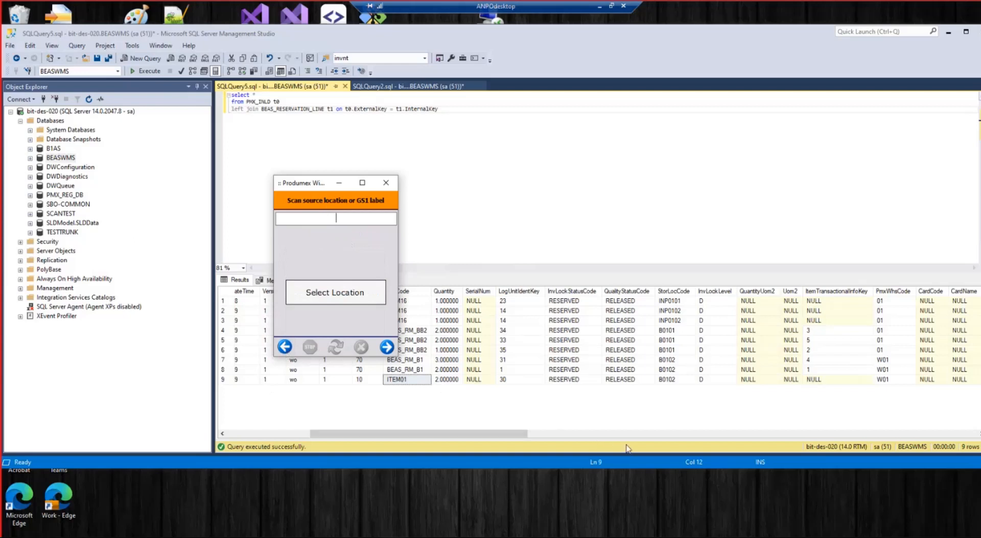
pyautogui.click(346, 291)
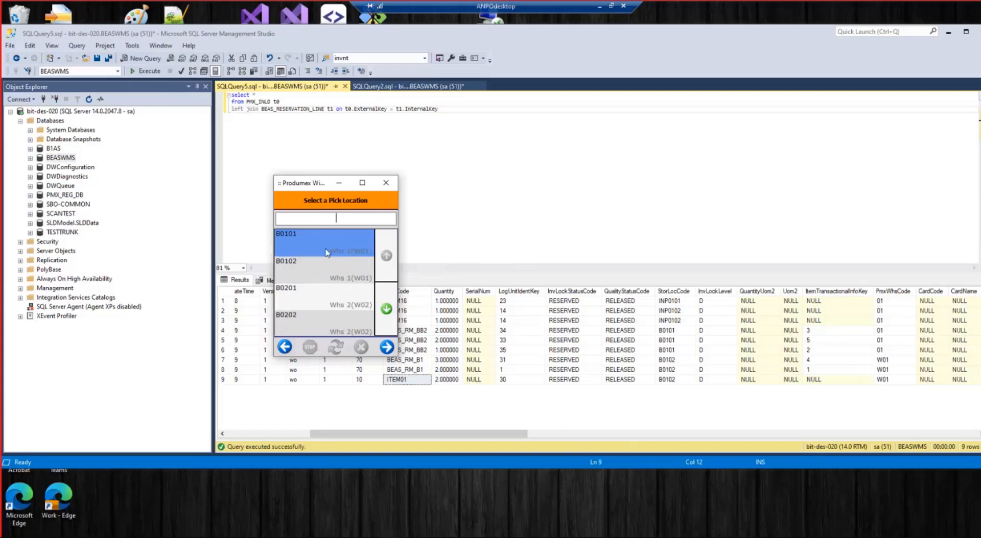
pyautogui.click(386, 347)
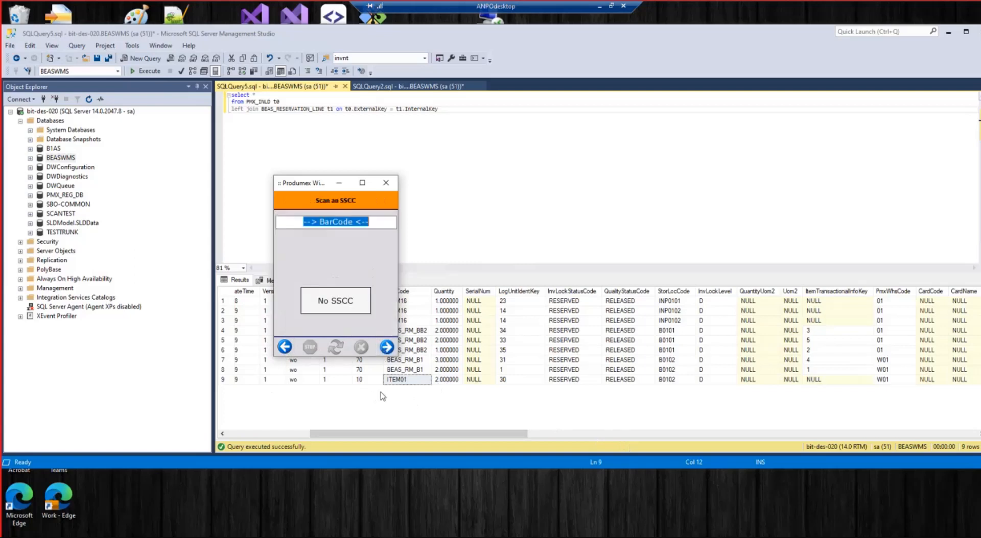
pyautogui.click(333, 302)
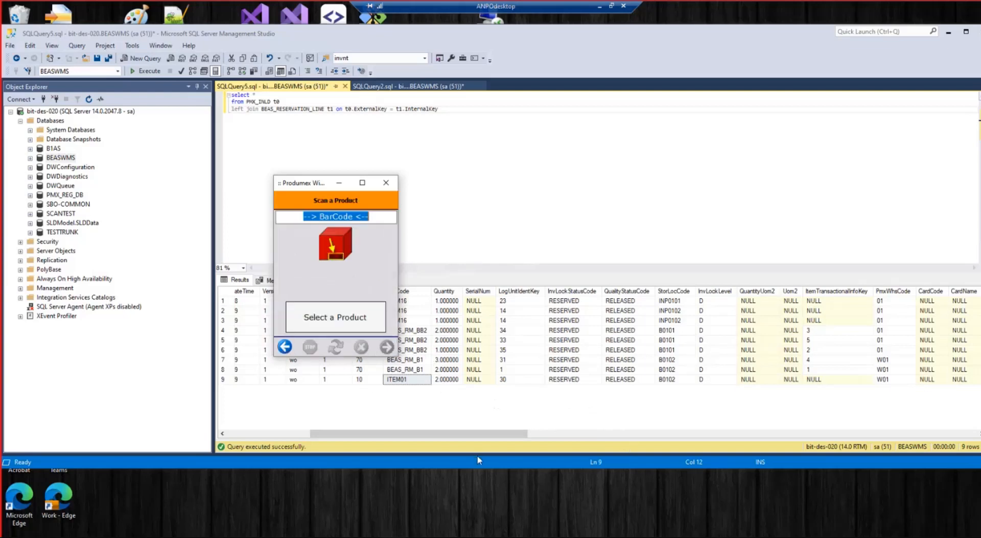
pyautogui.click(344, 318)
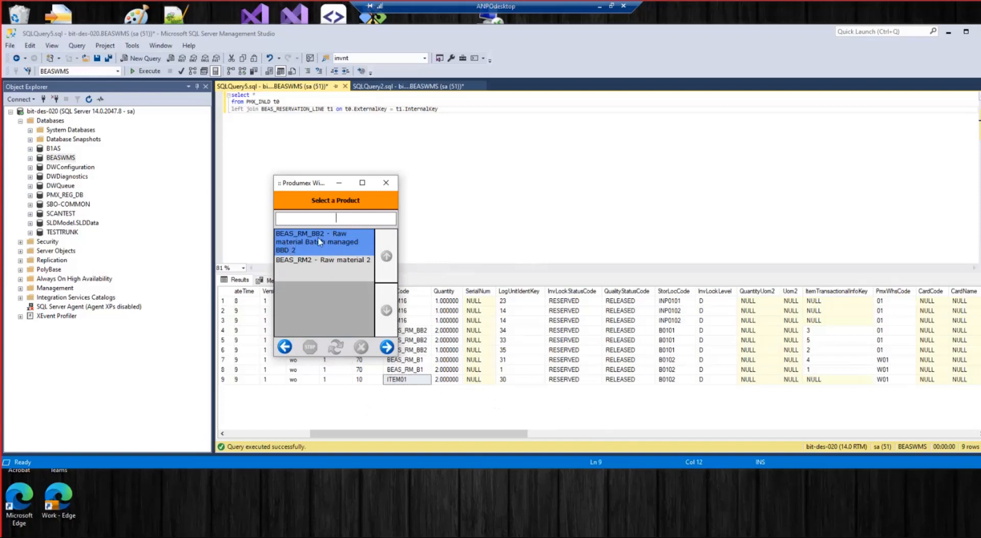
pyautogui.click(321, 275)
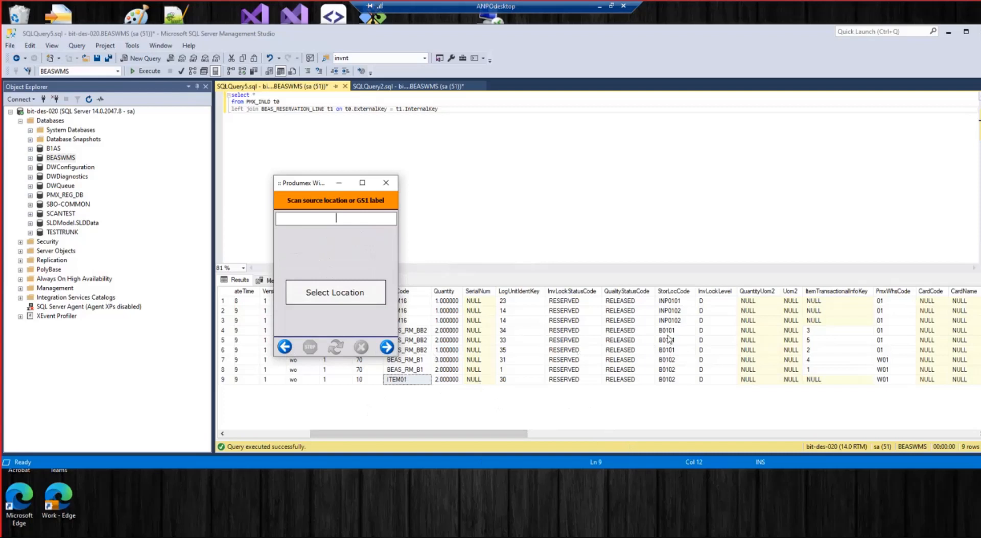
# Start a move from location B0101 using the SSCC ending in 345 and select batch B2001 of BEAS_RM_BB2.
pyautogui.click(348, 294)
pyautogui.click(386, 348)
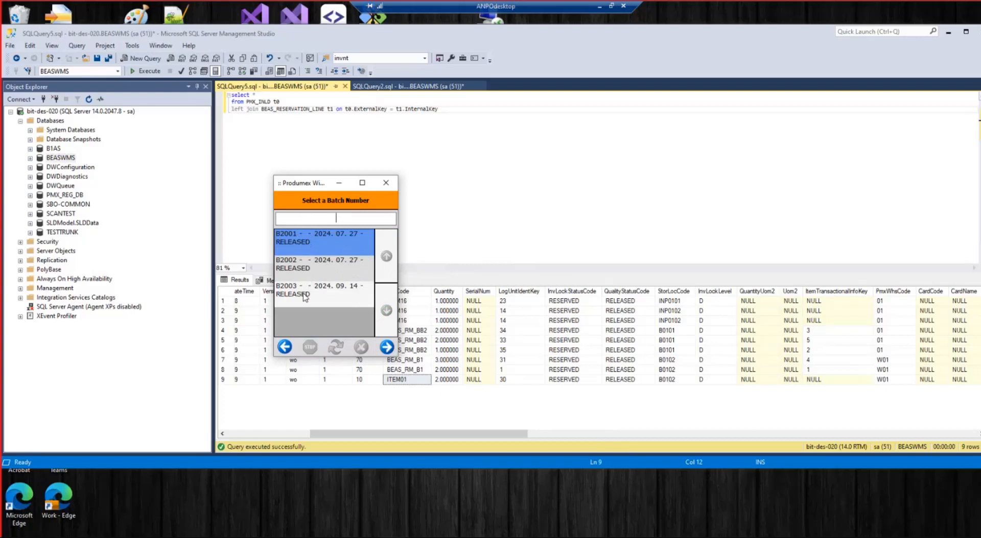
pyautogui.click(307, 243)
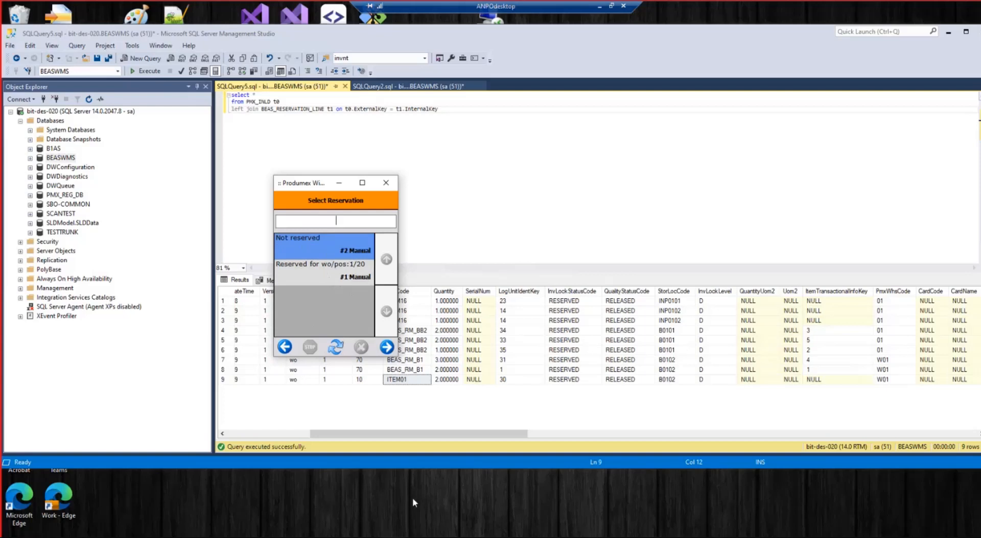
# Choose the stock reserved for work order 1/20 and accept a move quantity of 1.
pyautogui.click(378, 309)
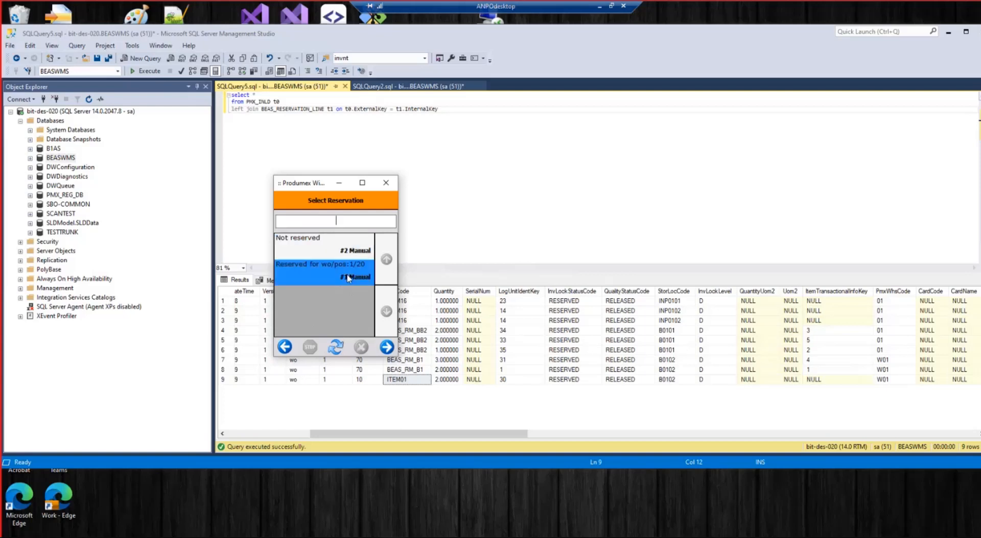
pyautogui.click(386, 348)
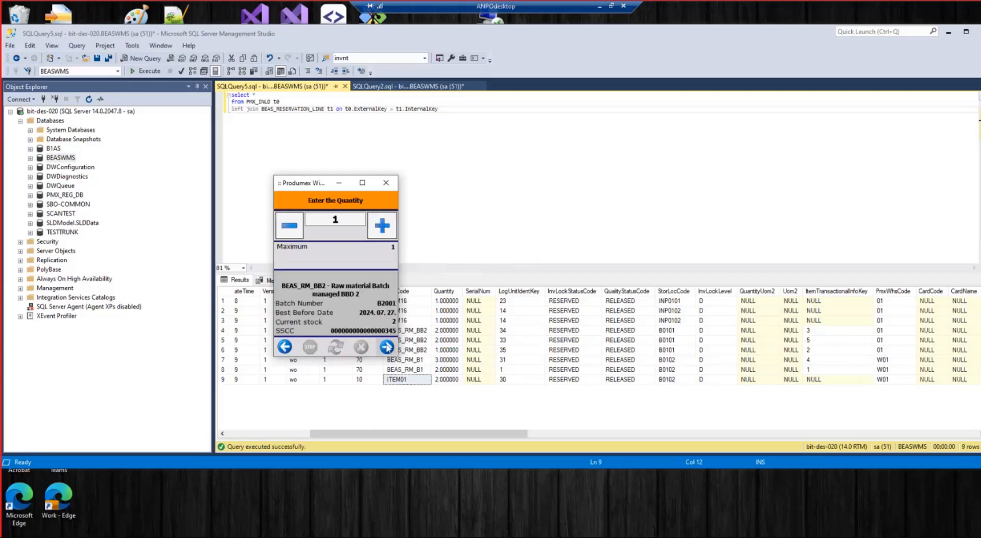
pyautogui.click(387, 347)
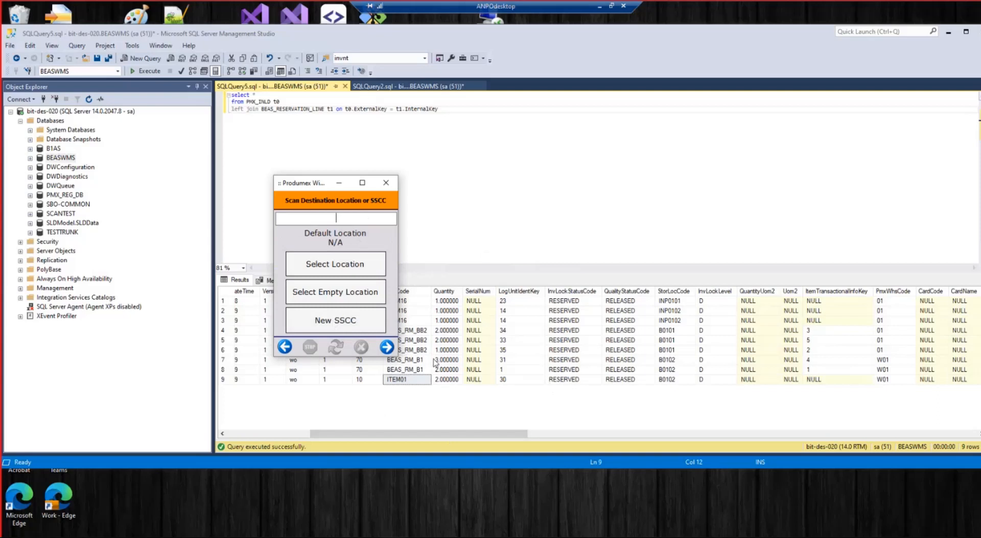
# Move the Produmex window off the query results and examine the BEAS_RM_BB2 locking record for logistic unit 35 at B0101.
pyautogui.click(702, 210)
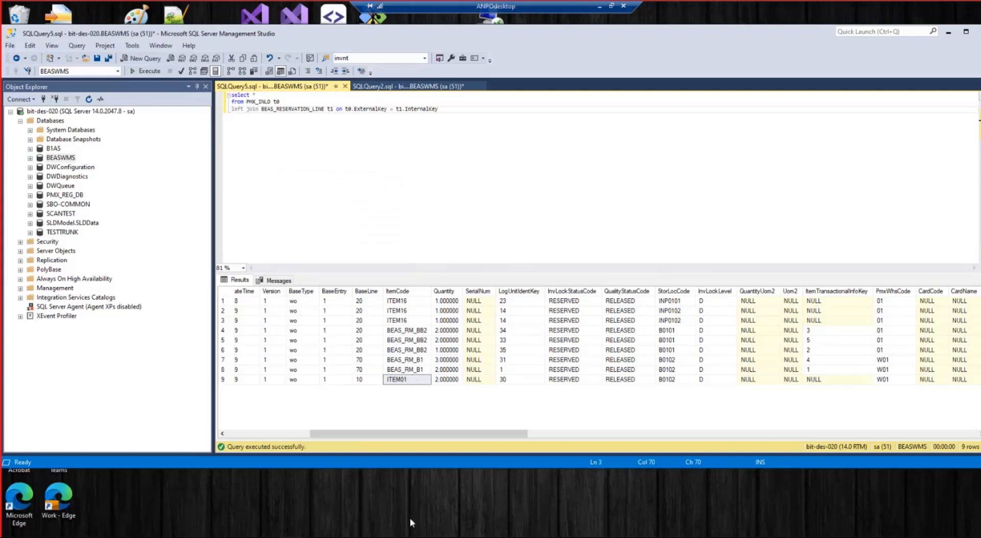
pyautogui.click(393, 537)
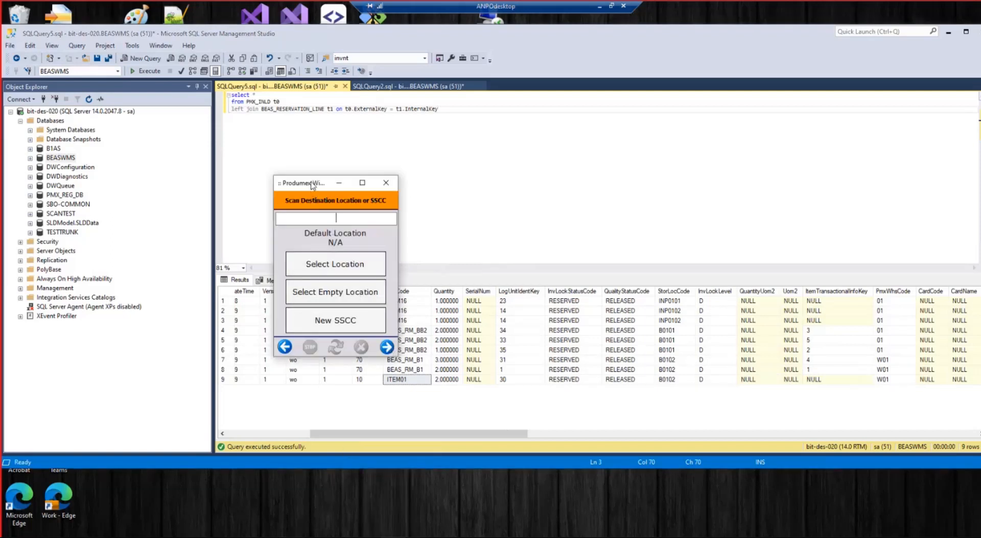
pyautogui.moveTo(313, 183); pyautogui.dragTo(244, 130)
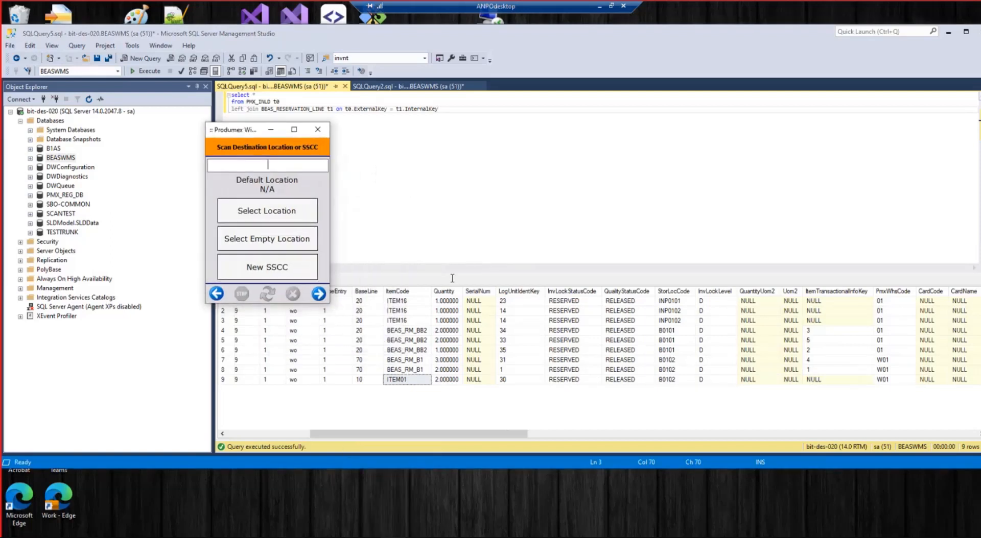
pyautogui.click(223, 351)
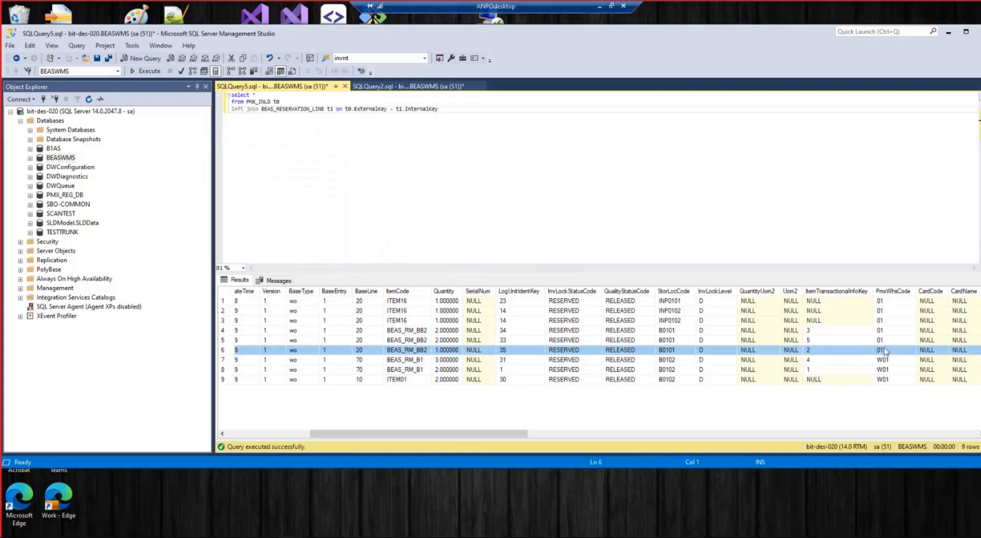
pyautogui.moveTo(497, 434); pyautogui.dragTo(455, 438)
pyautogui.moveTo(393, 537)
pyautogui.click(392, 503)
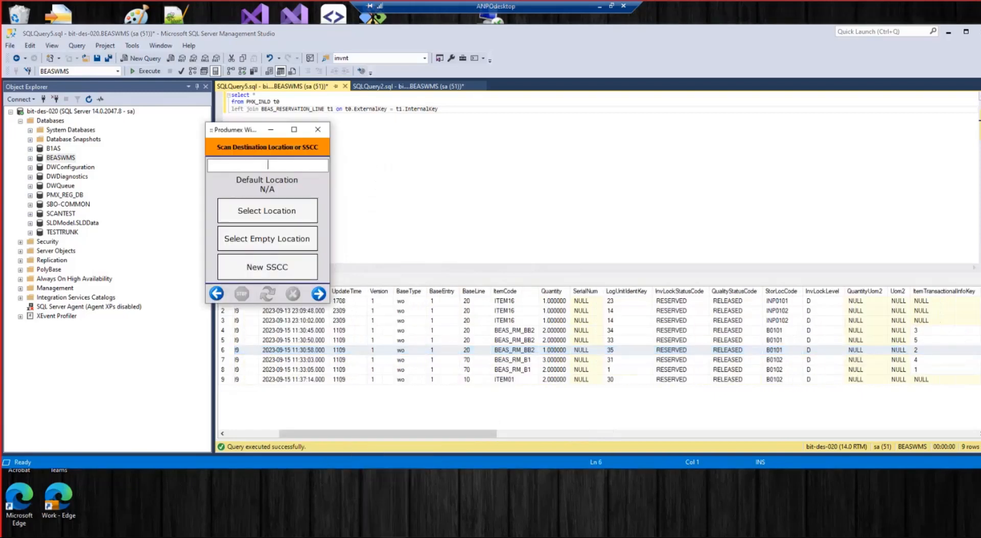
# Choose B0102 as the destination location and complete the move of the reserved batch.
pyautogui.click(274, 212)
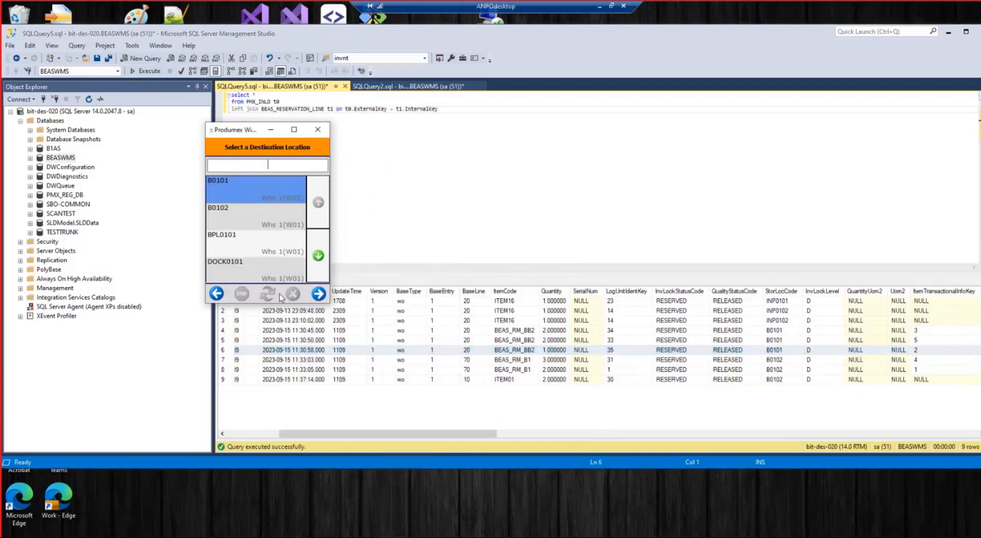
pyautogui.click(257, 215)
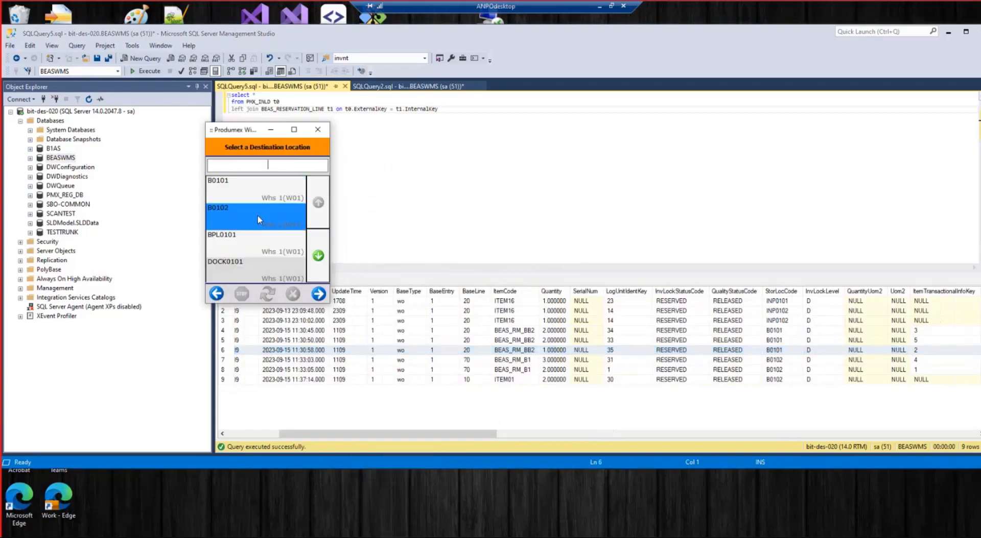
pyautogui.click(319, 294)
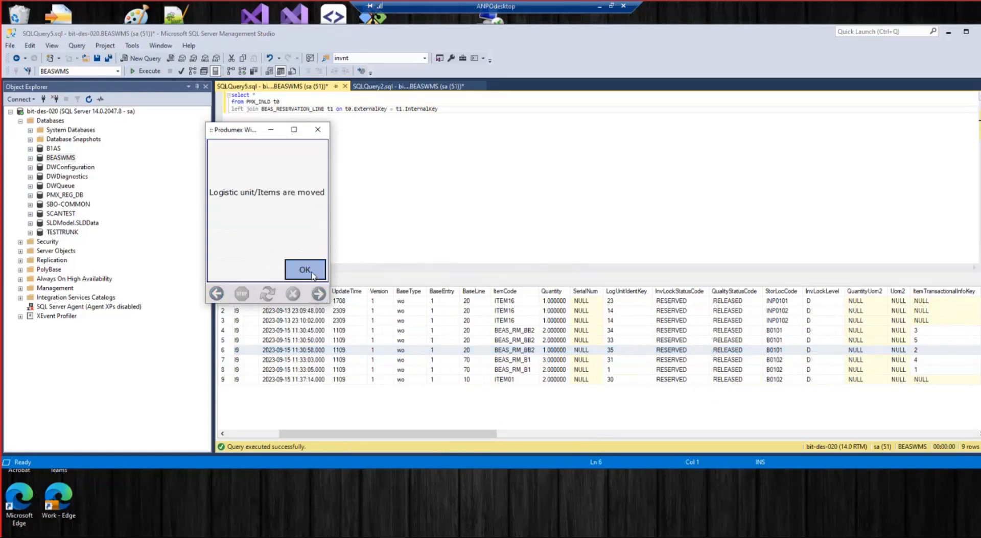
pyautogui.click(306, 270)
# Rerun the locking query and examine the newest BEAS_RM_BB2 record's logistic unit and storage location.
pyautogui.click(325, 108)
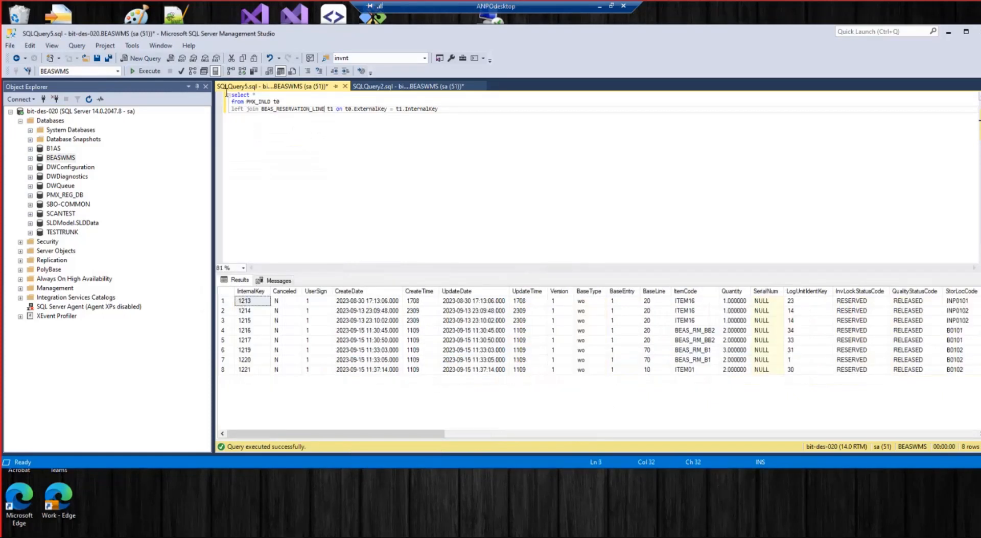
pyautogui.click(146, 72)
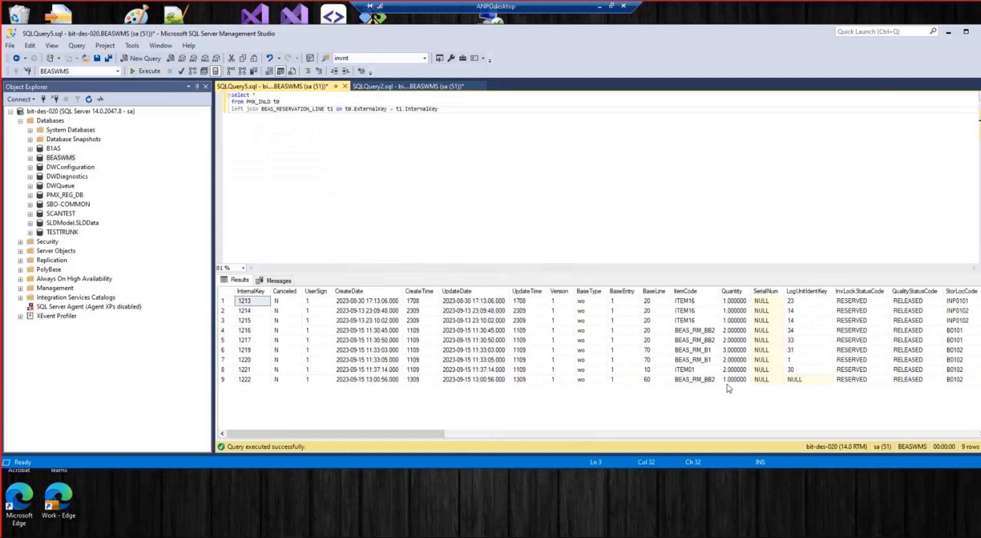
pyautogui.click(819, 382)
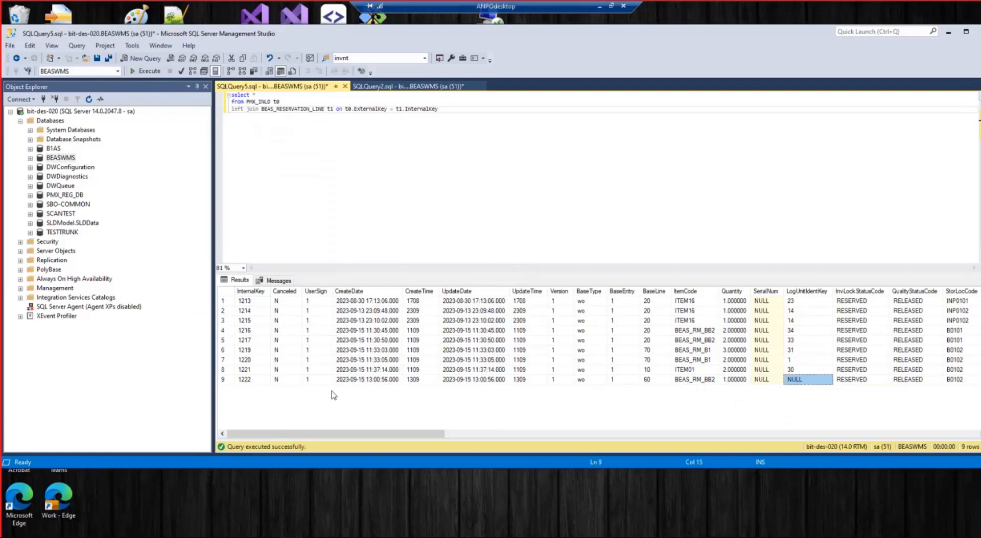
pyautogui.click(959, 382)
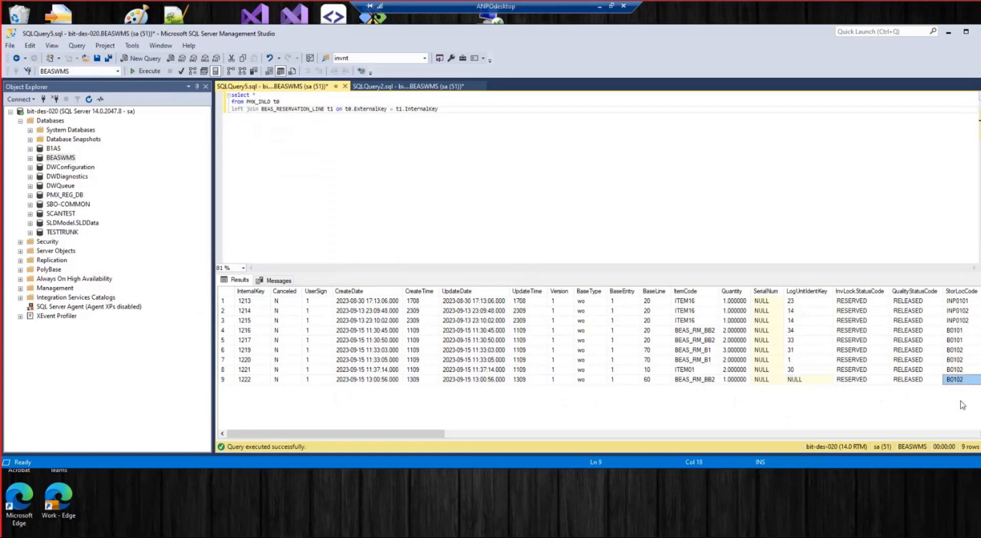
# Pick out the ITEM01 locking record at B0102 and start a move from B0102 with the SSCC ending in 291.
pyautogui.click(228, 372)
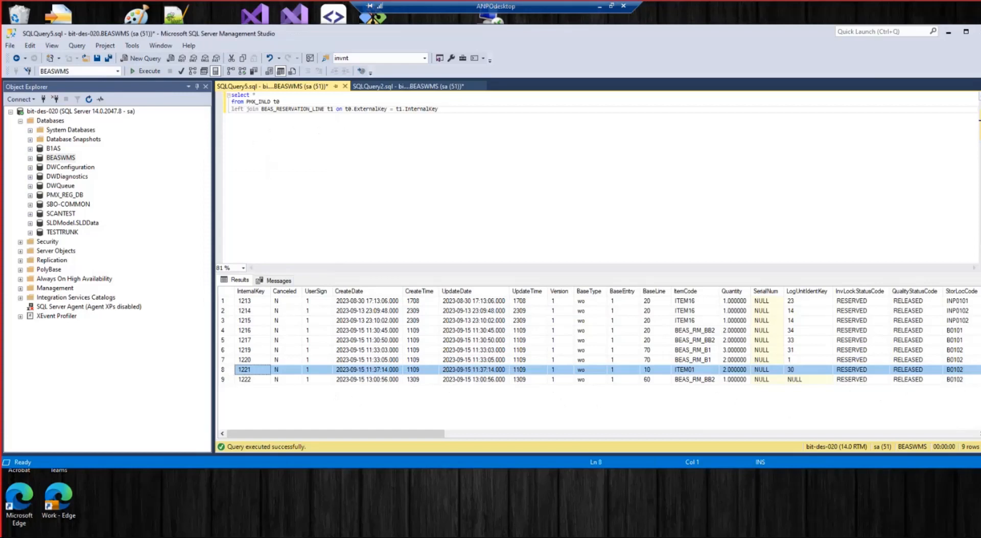
pyautogui.click(293, 239)
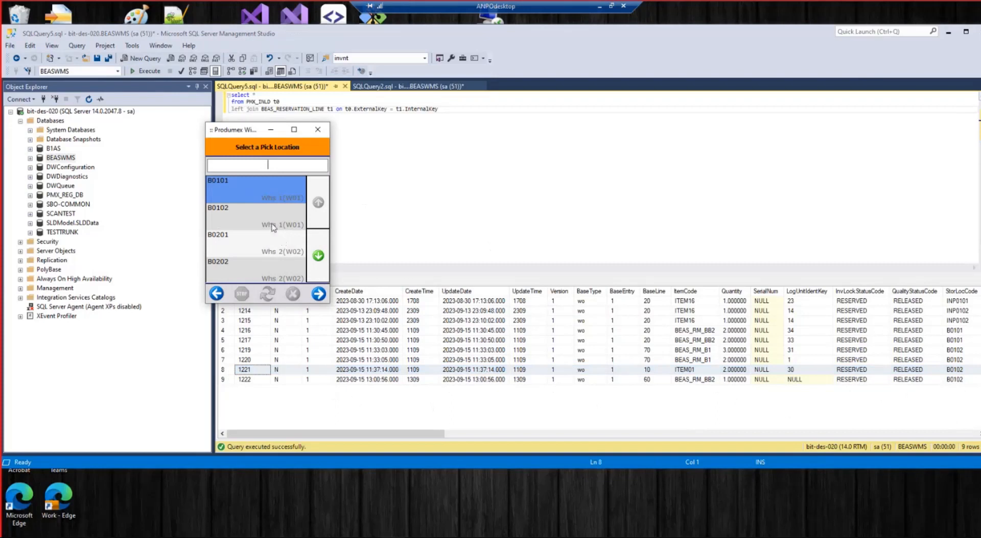
pyautogui.click(254, 223)
pyautogui.click(319, 294)
pyautogui.write('000000000000000291')
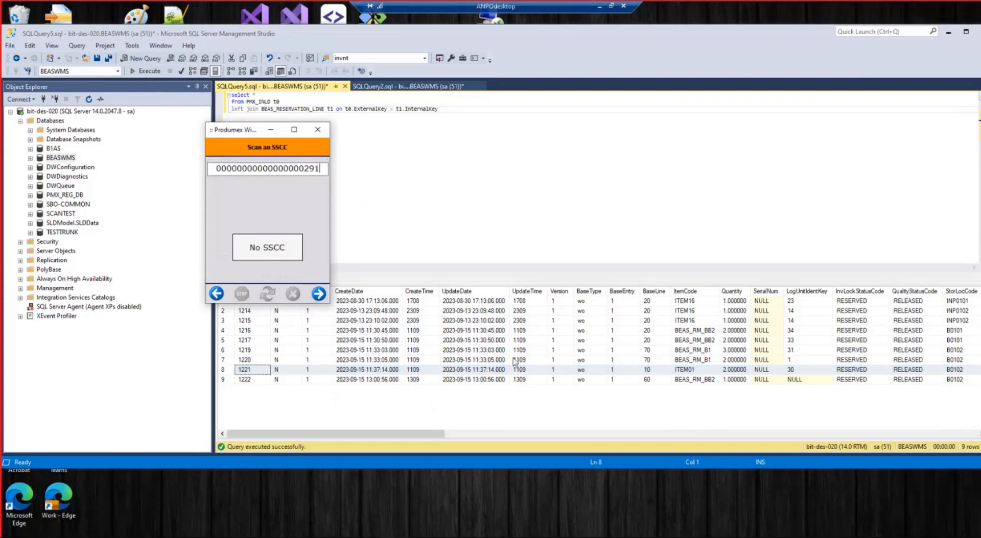
pyautogui.press('Return')
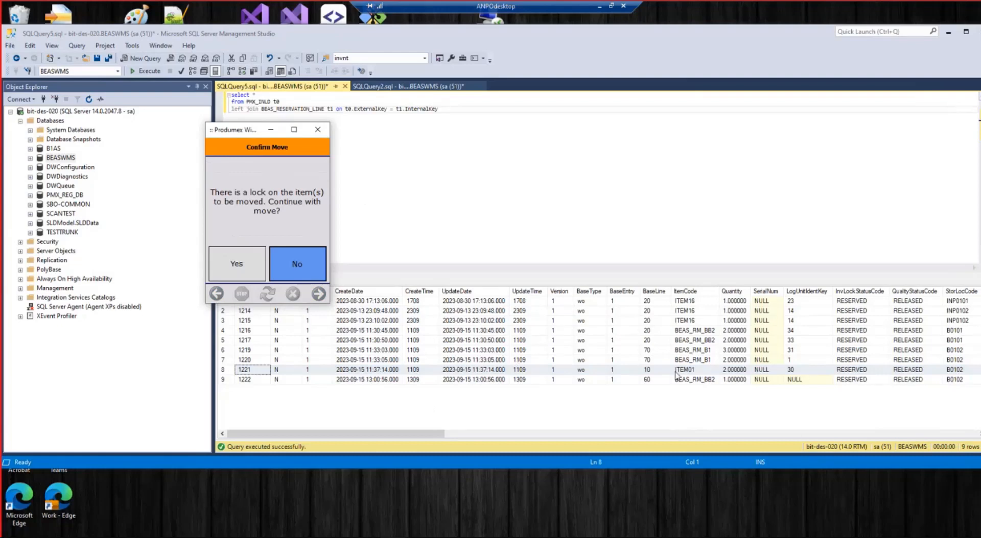
# Continue the ITEM01 move despite the lock with quantity 1, put it on a new SSCC and move it to location B0101.
pyautogui.click(239, 263)
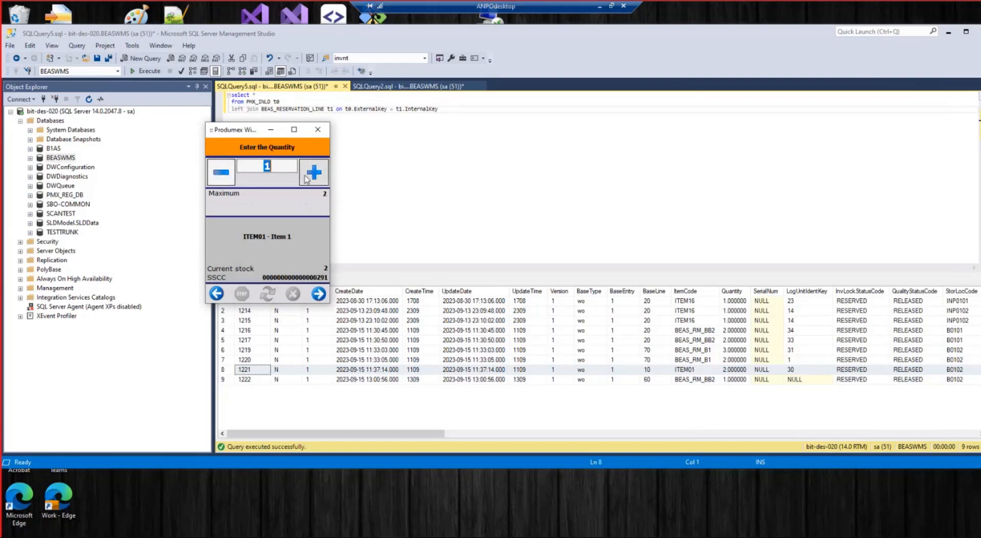
pyautogui.click(318, 294)
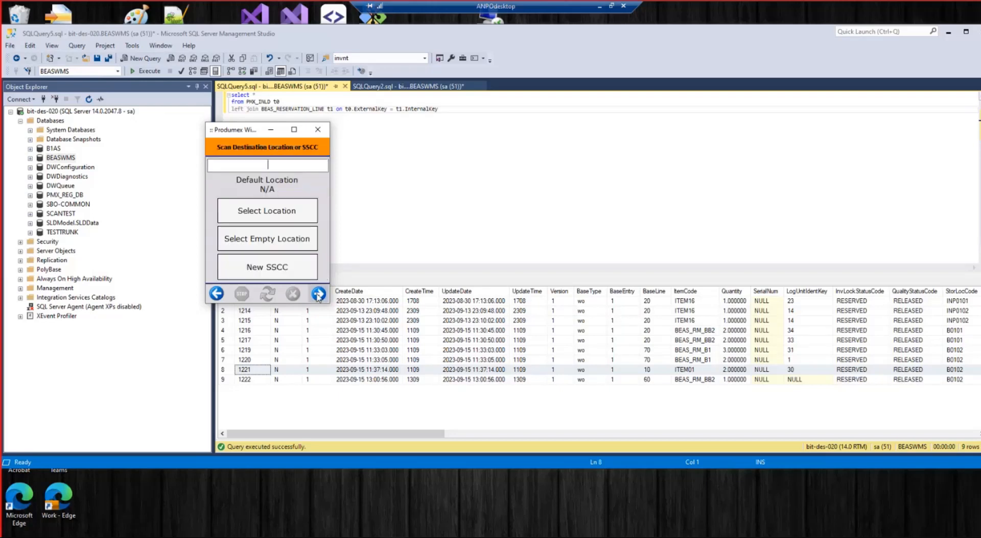
pyautogui.click(286, 273)
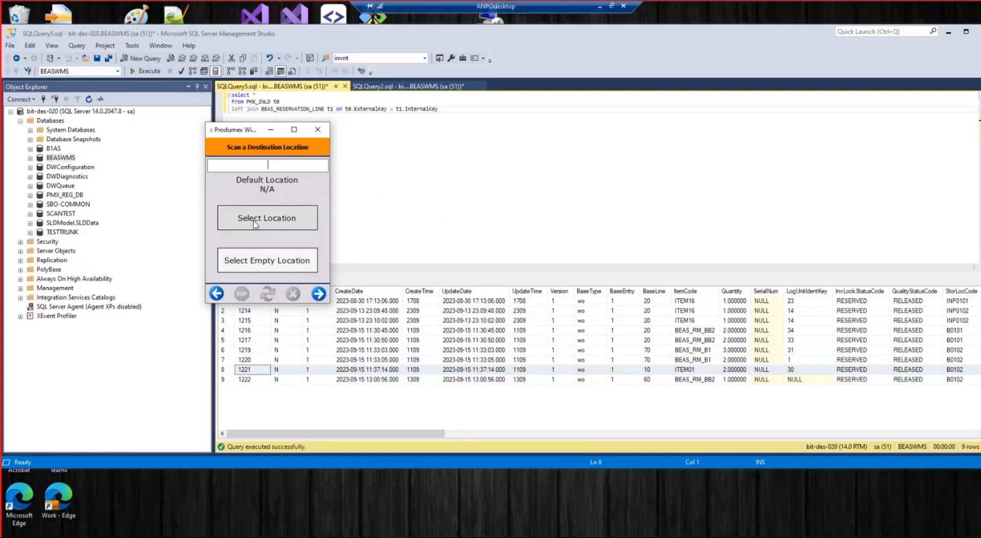
pyautogui.click(270, 219)
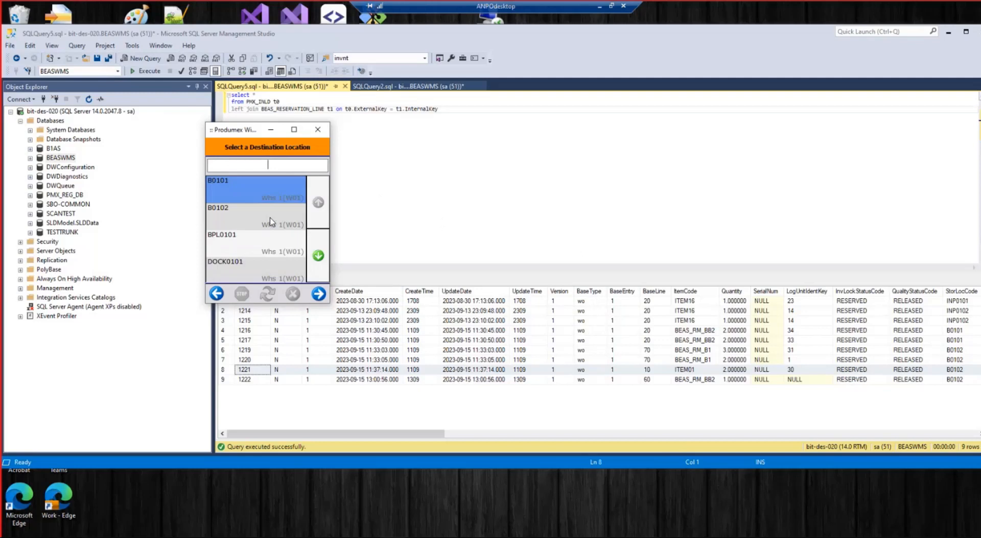
pyautogui.click(238, 219)
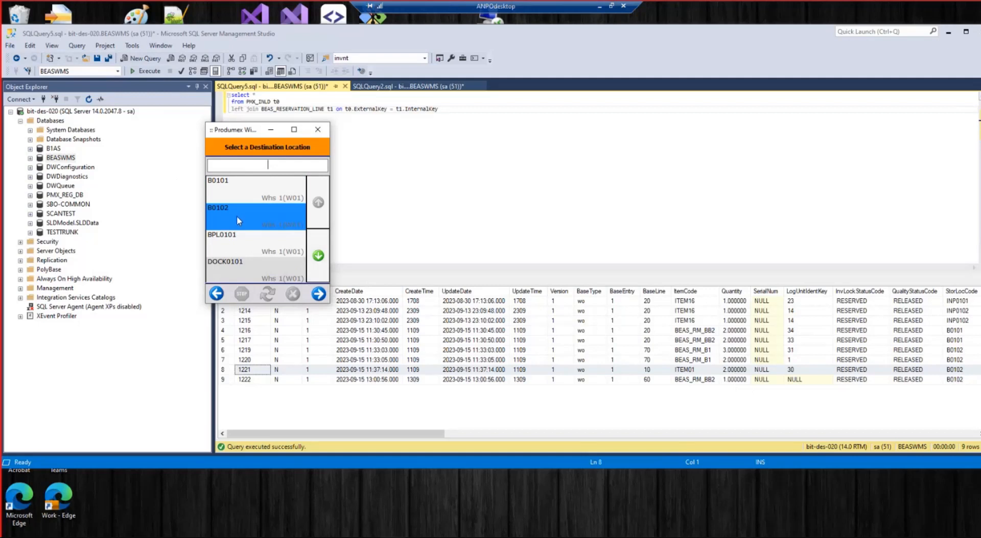
pyautogui.click(245, 181)
pyautogui.click(318, 294)
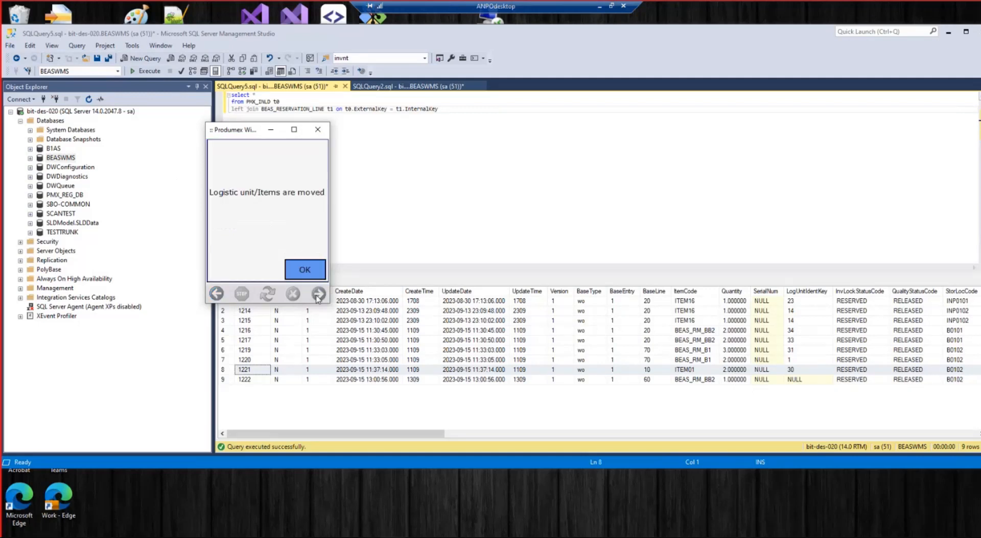
# Rerun the locking query and examine the quantities, logistic units and storage locations of the ITEM01 records.
pyautogui.click(145, 71)
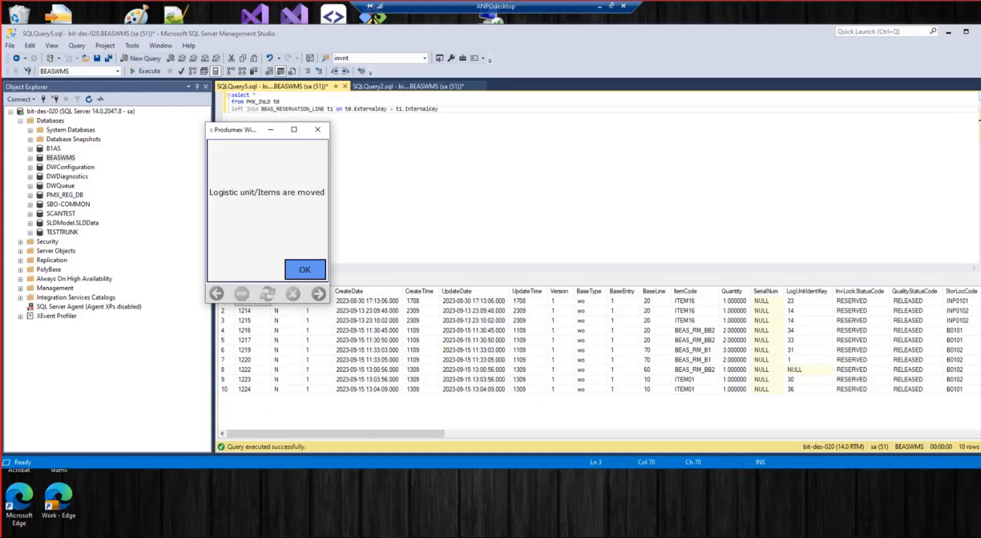
pyautogui.hotkey('alt', 'Tab')
pyautogui.press('F5')
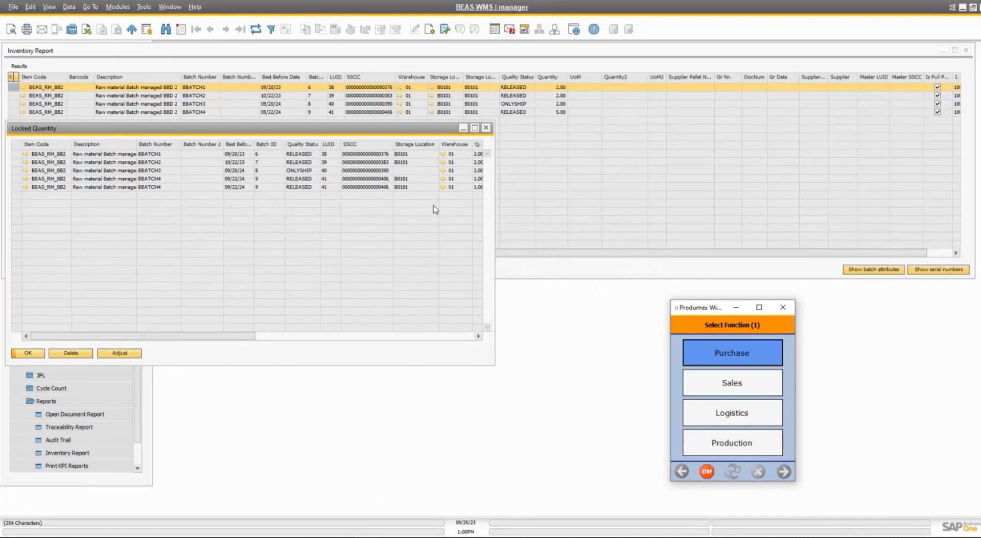
# Copy the SSCC ending in 376 from the BBATCH1 record in the Locked Quantity list.
pyautogui.moveTo(247, 340); pyautogui.dragTo(175, 327)
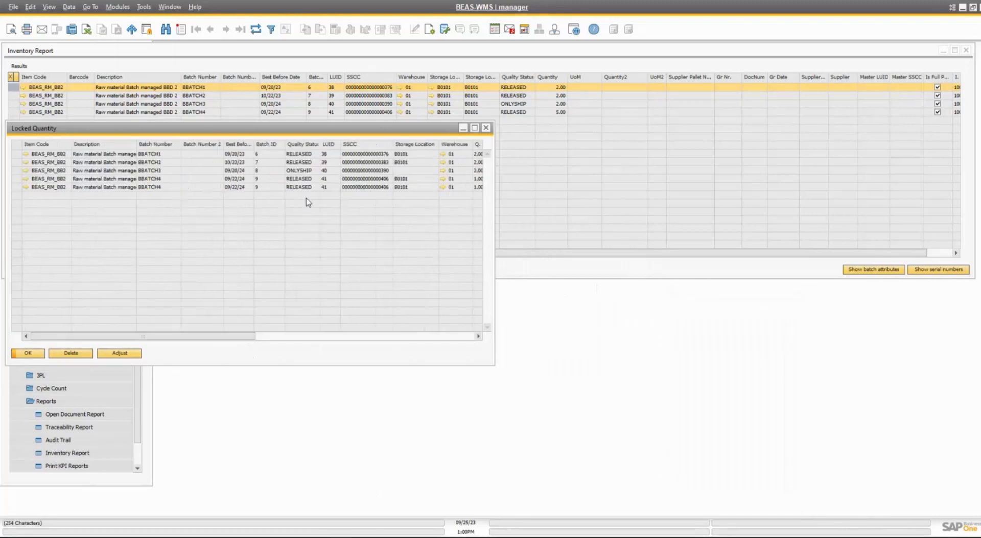
pyautogui.rightClick(382, 158)
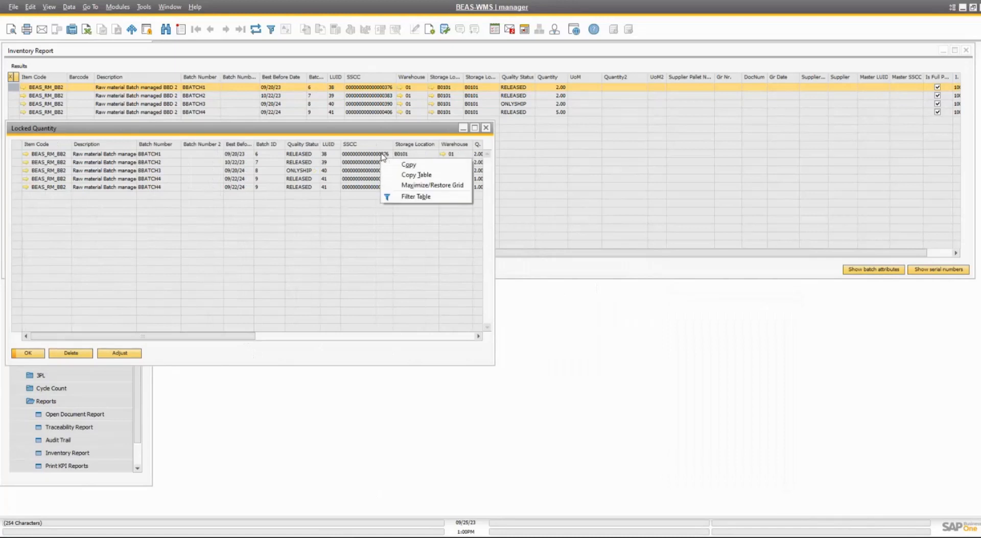
pyautogui.click(401, 163)
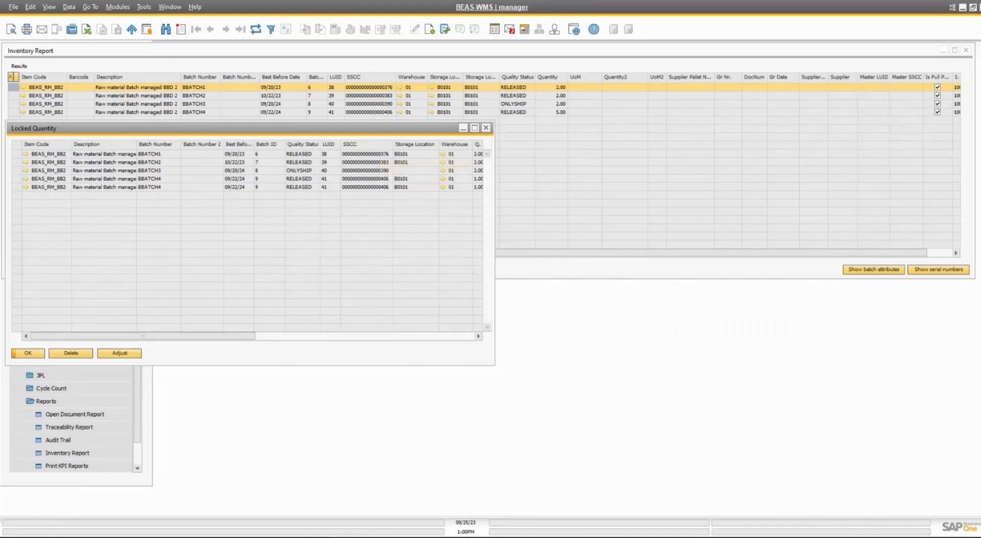
# Start a local move under Logistics and enter the copied SSCC ending in 376 with the prefix 00.
pyautogui.click(742, 418)
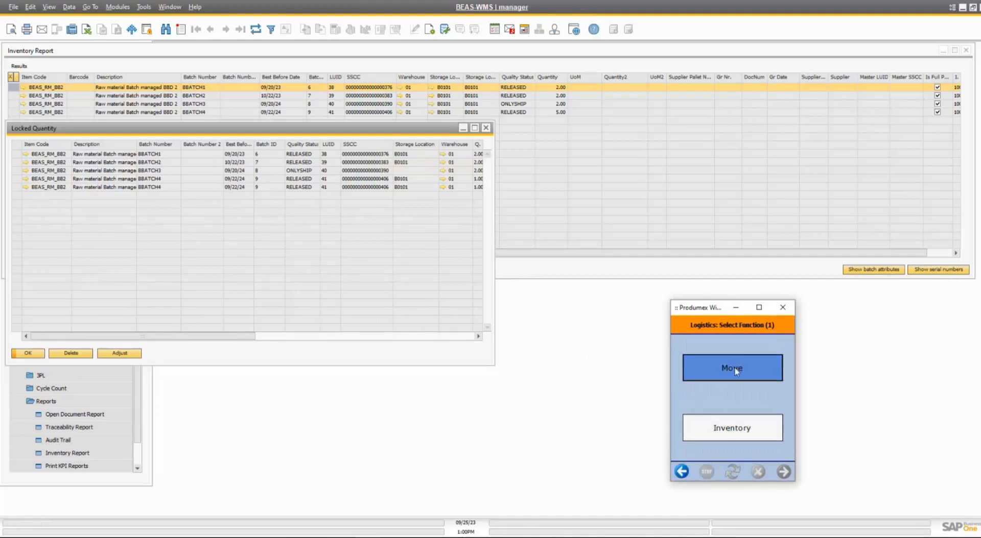
pyautogui.click(736, 370)
pyautogui.click(736, 371)
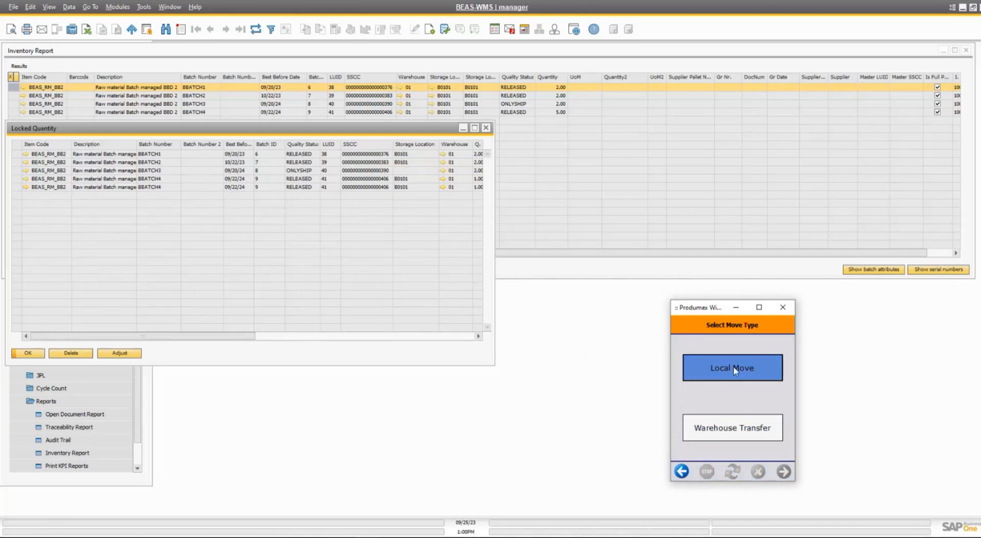
pyautogui.click(733, 367)
pyautogui.click(734, 359)
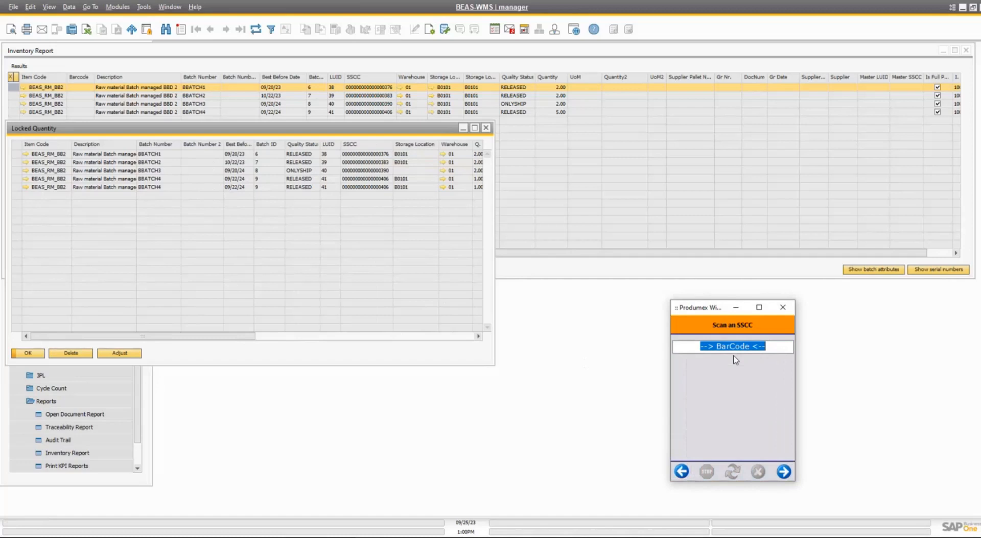
pyautogui.write('00')
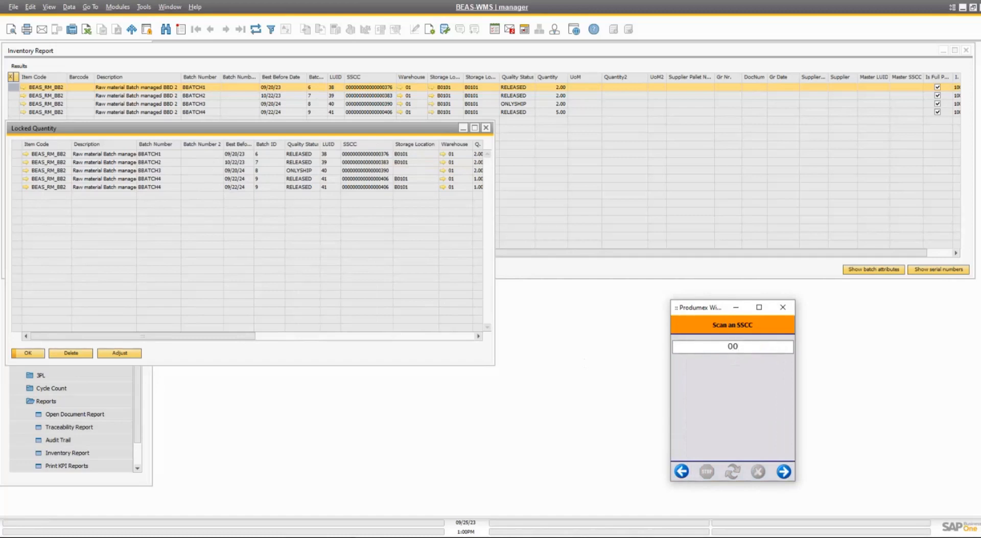
pyautogui.write('000000000000000376')
pyautogui.press('Return')
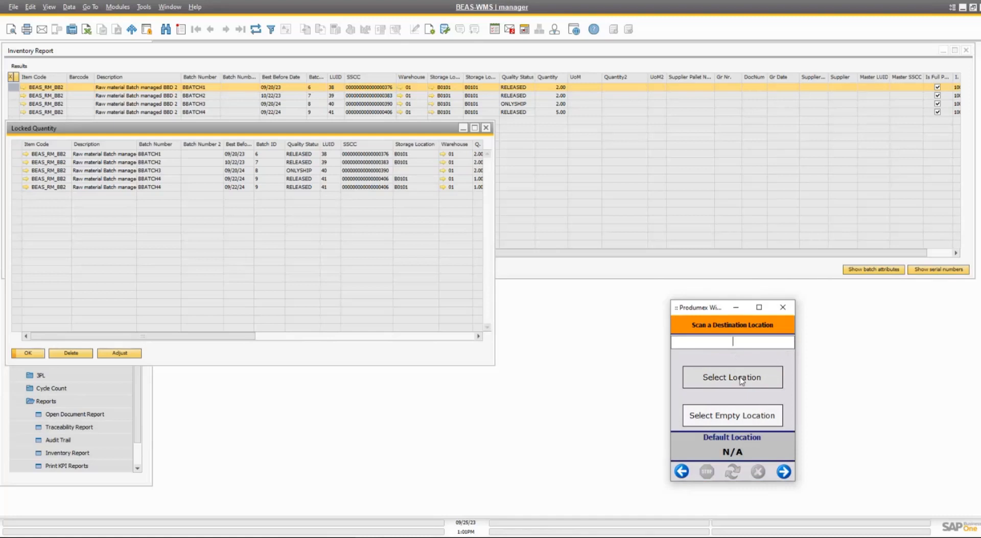
# Move the logistic unit to location B0102 despite the lock and refresh the Locked Quantity list.
pyautogui.click(740, 377)
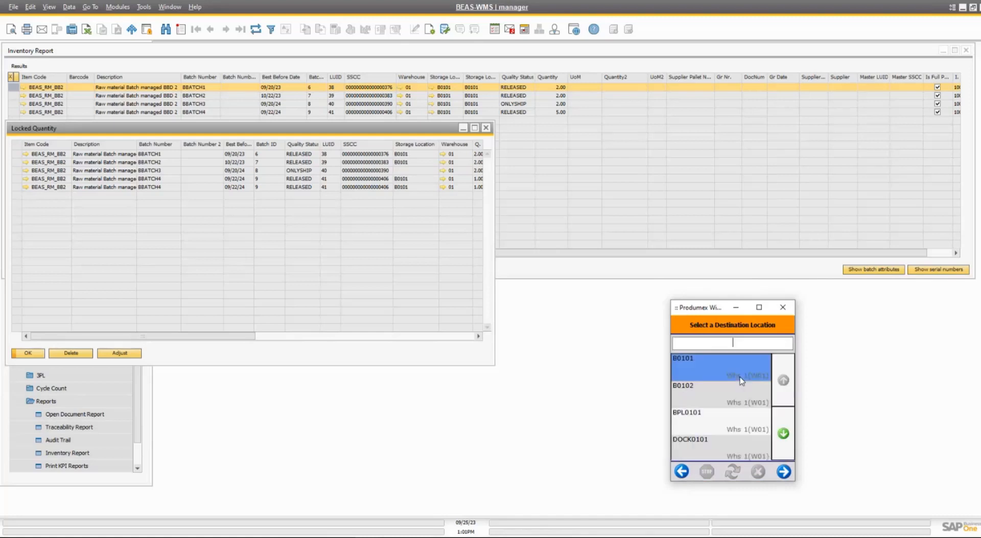
pyautogui.click(695, 399)
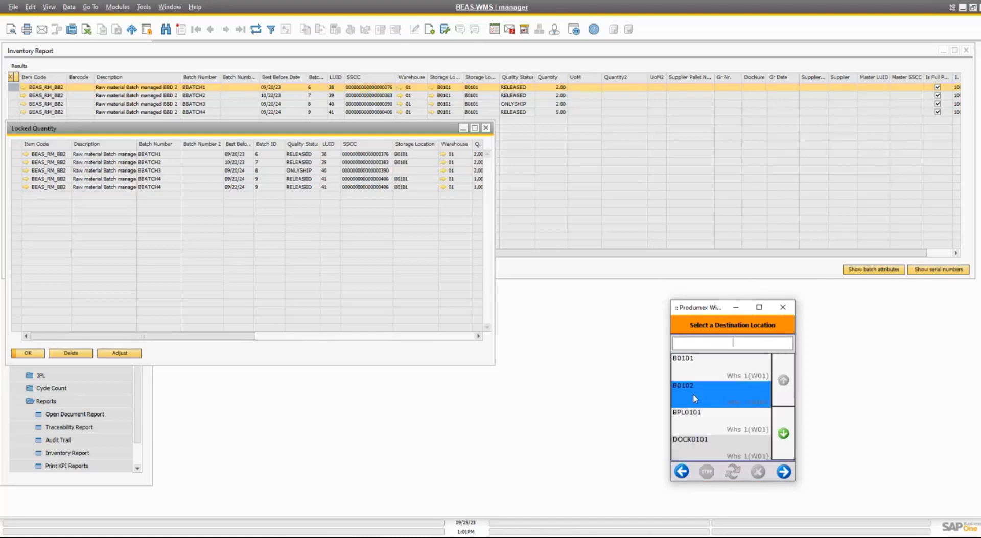
pyautogui.click(785, 473)
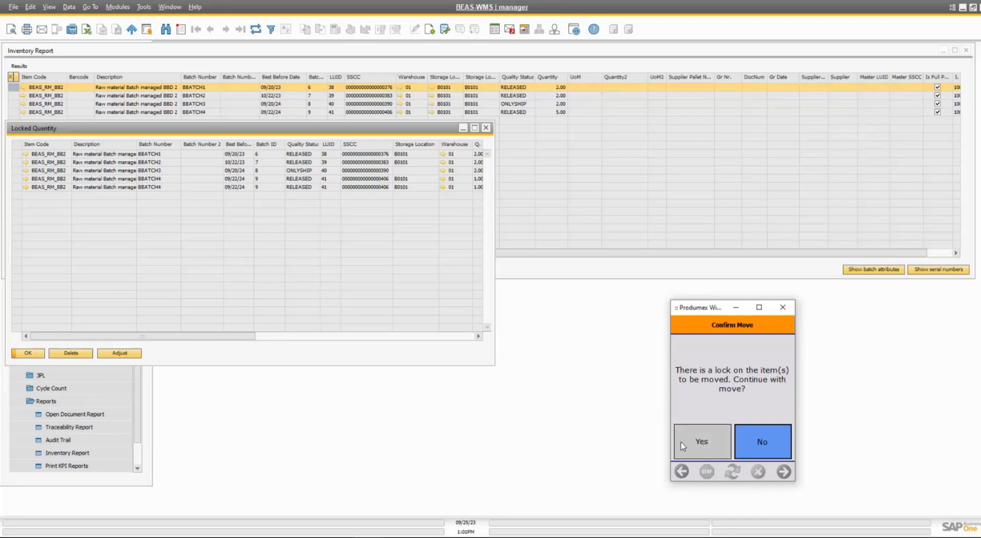
pyautogui.click(700, 446)
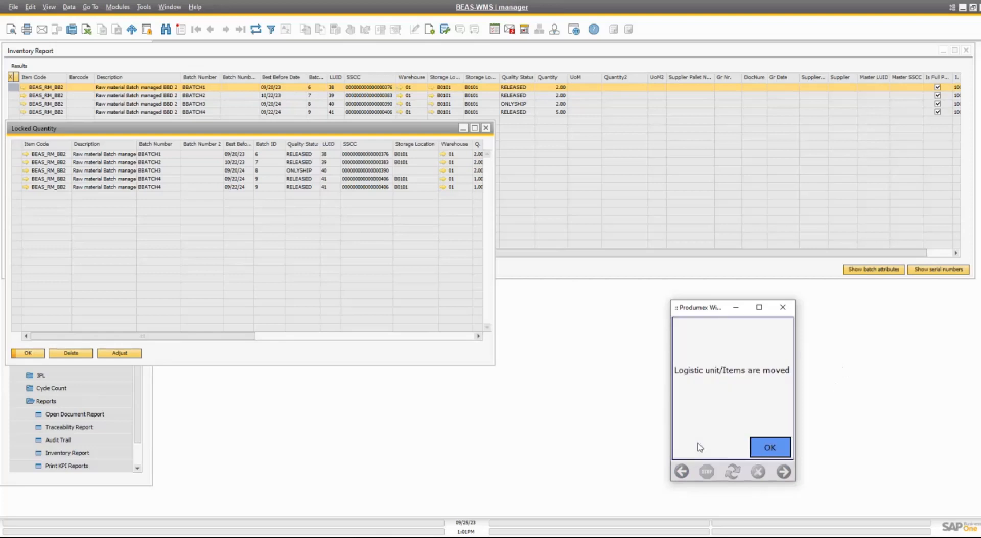
pyautogui.click(765, 446)
pyautogui.click(764, 432)
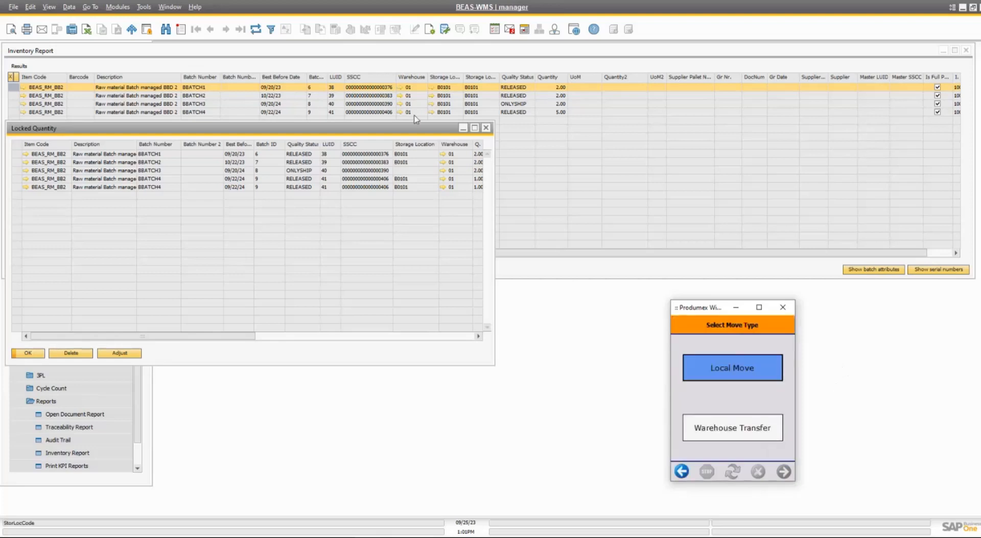
pyautogui.click(255, 29)
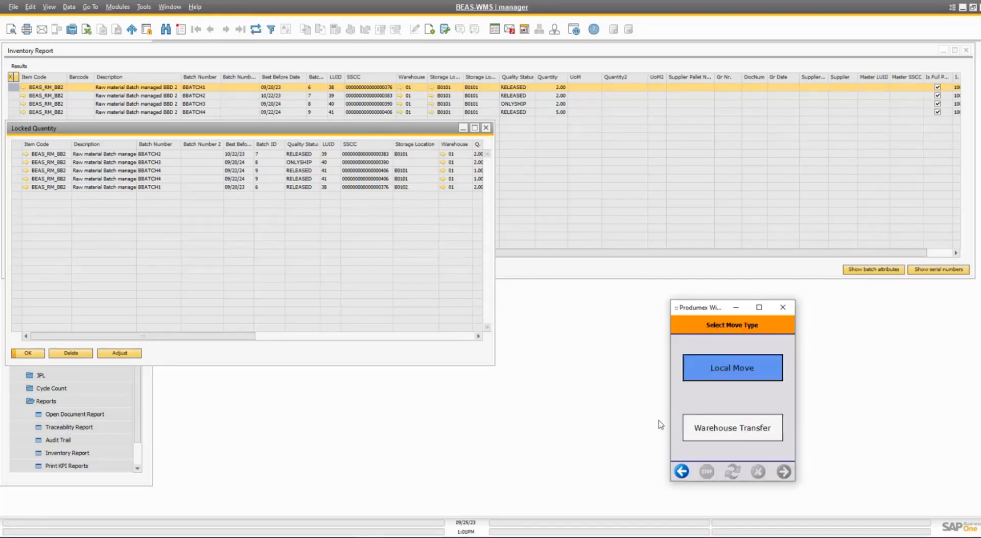
# Start a move of multiple logistic units and enter the SSCC ending in 376 as the first one.
pyautogui.click(723, 378)
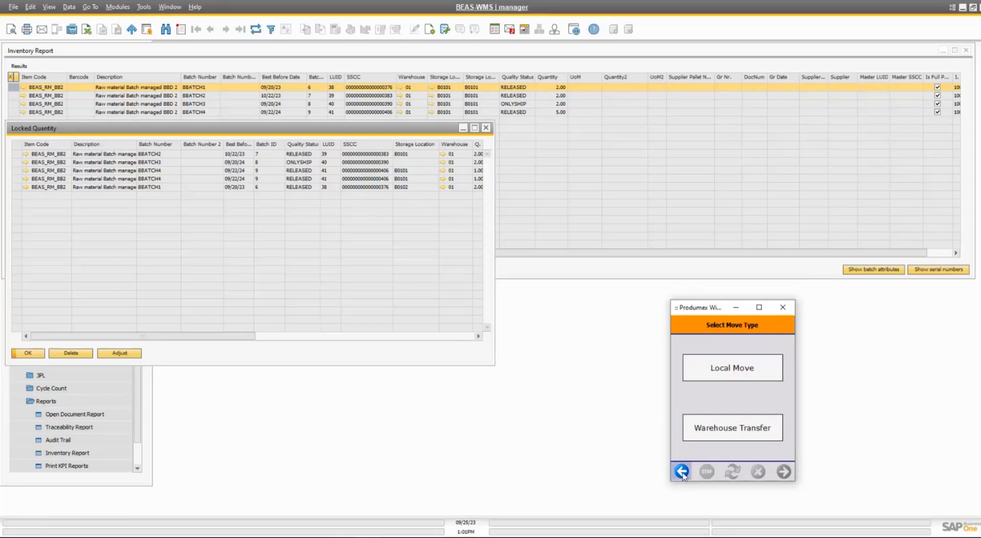
pyautogui.click(730, 415)
pyautogui.write('00000000000000000376')
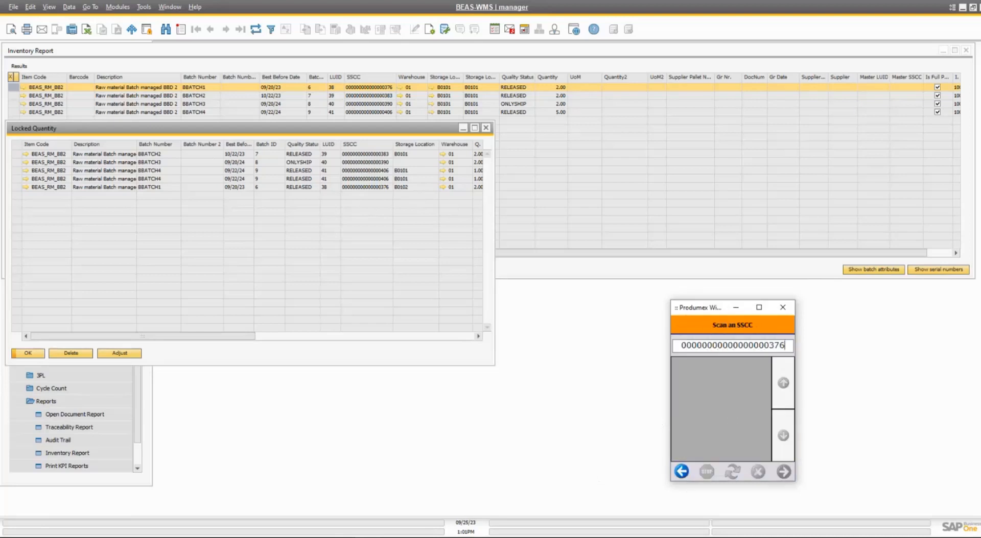
pyautogui.press('Return')
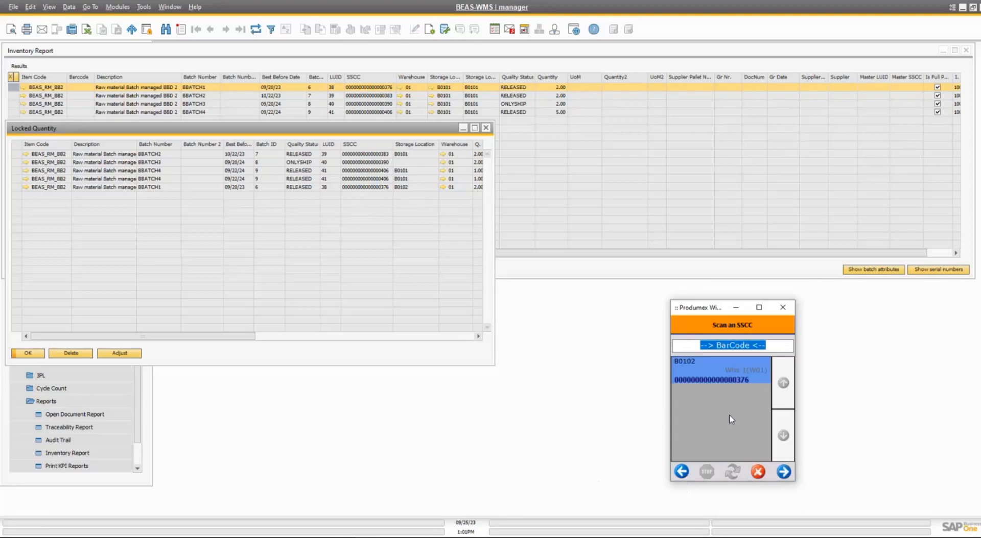
# Copy the BBATCH2 SSCC ending in 383 from the Locked Quantity list and add it to the move with the prefix 00.
pyautogui.rightClick(359, 157)
pyautogui.click(376, 166)
pyautogui.click(572, 537)
pyautogui.write('00')
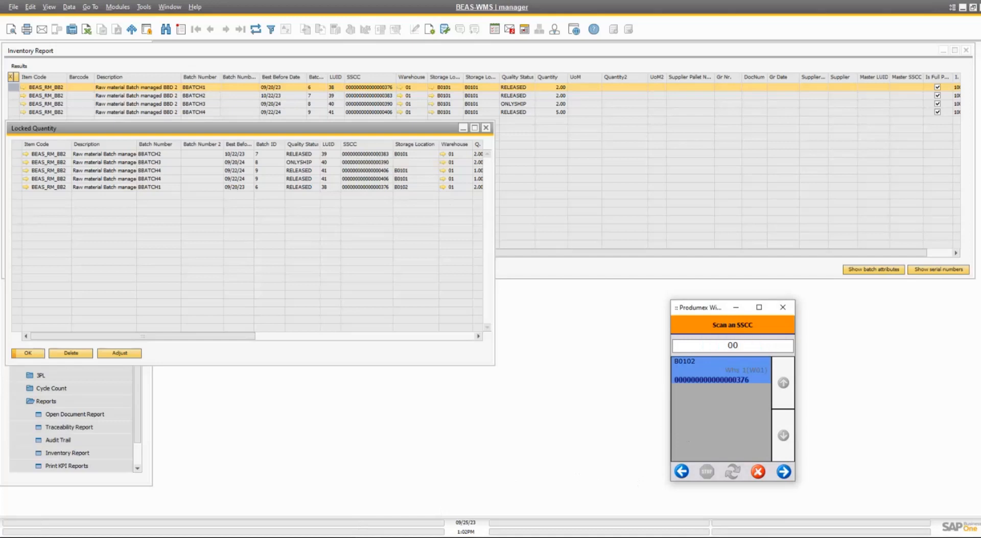
pyautogui.hotkey('ctrl', 'v')
pyautogui.press('Return')
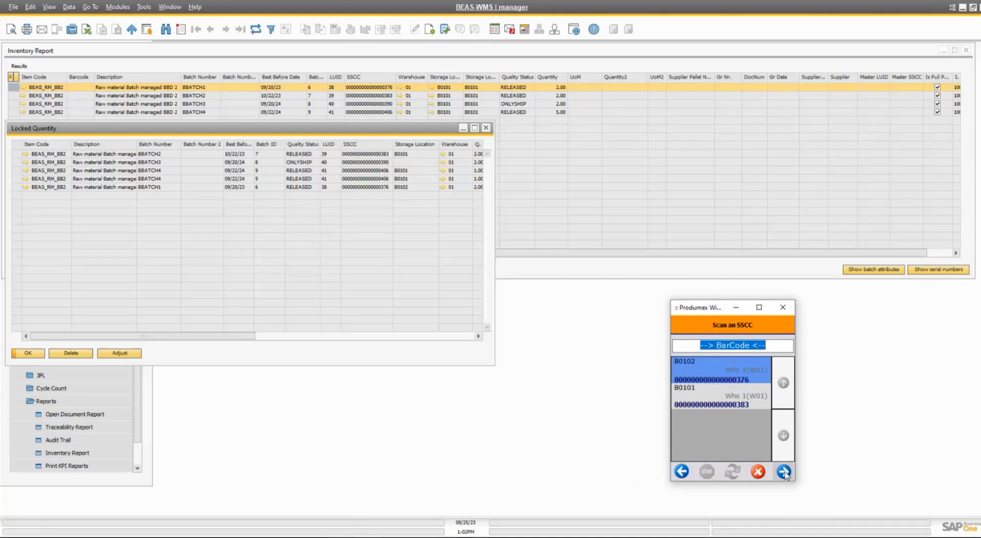
# Move both scanned logistic units to location DOCK0101, continuing despite the lock.
pyautogui.click(784, 472)
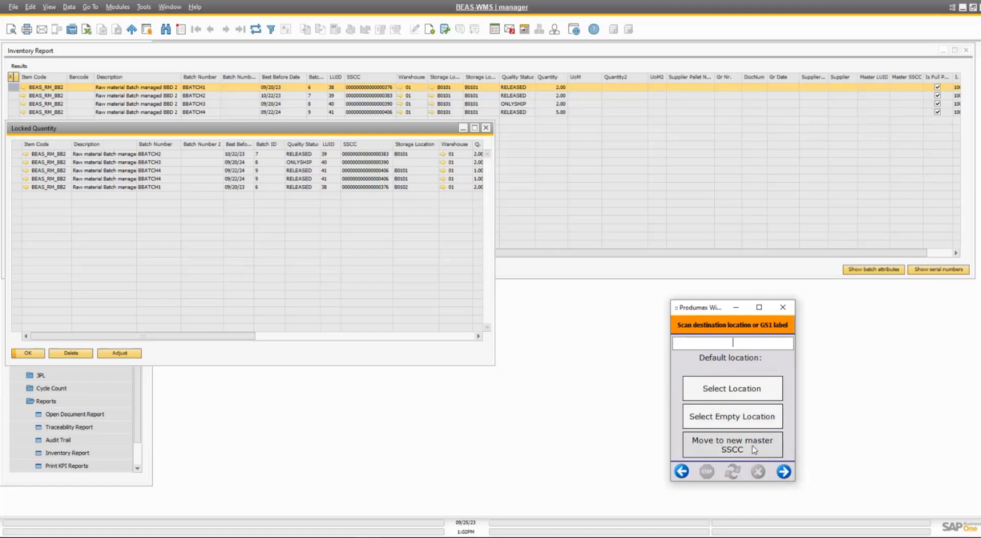
pyautogui.click(732, 391)
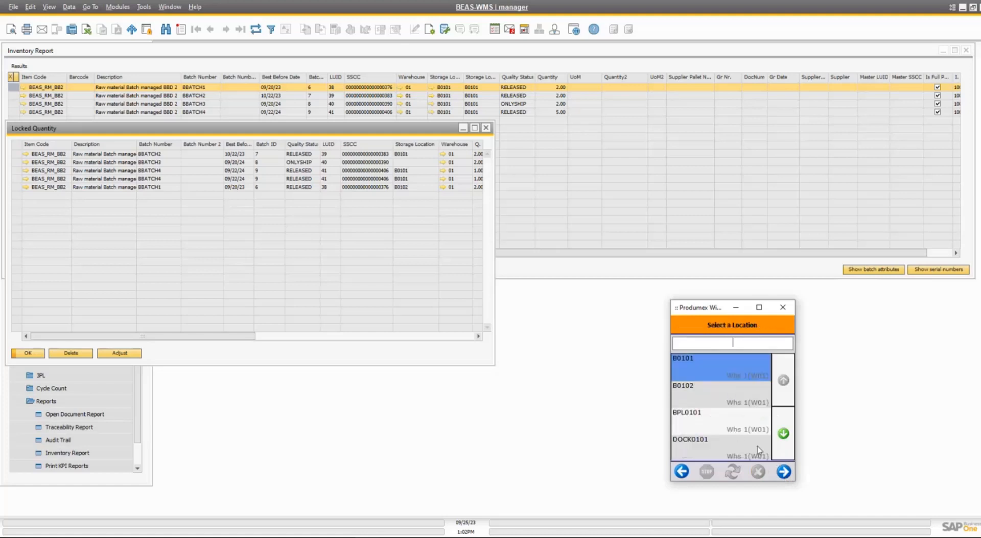
pyautogui.click(697, 446)
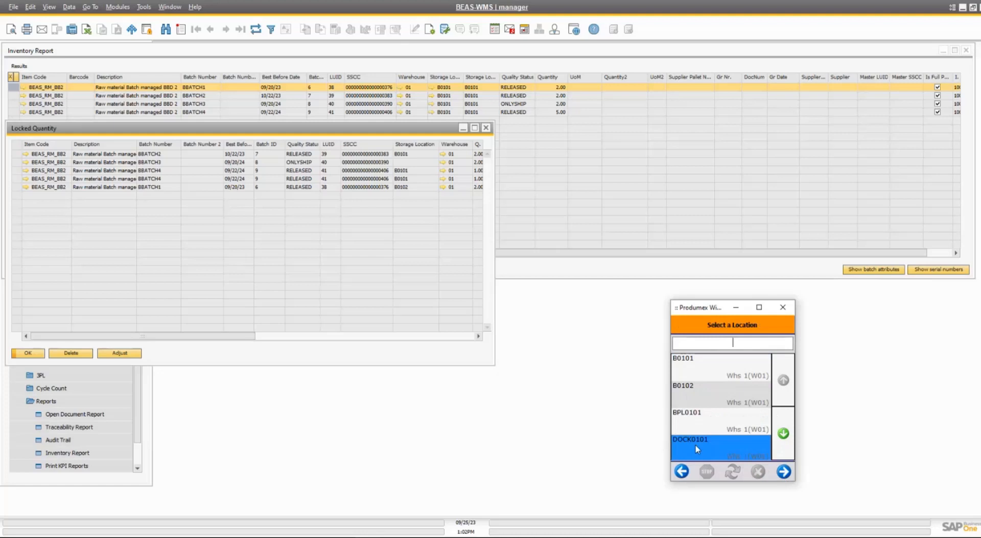
pyautogui.click(784, 472)
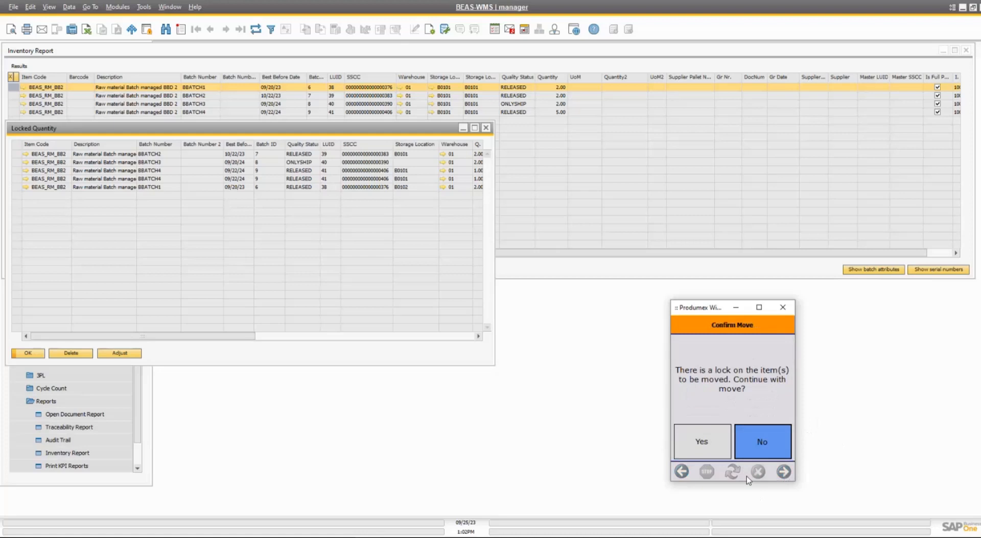
pyautogui.click(706, 448)
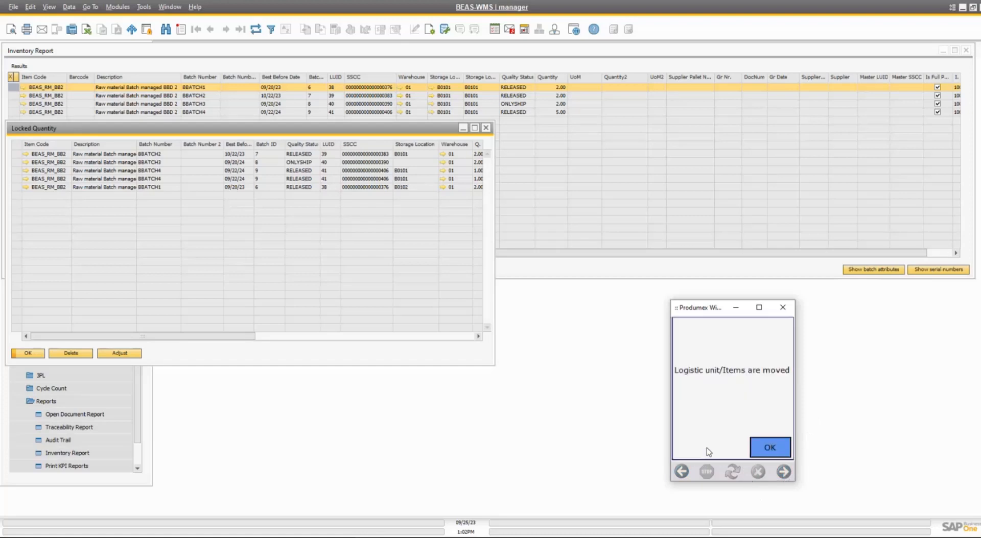
pyautogui.click(764, 455)
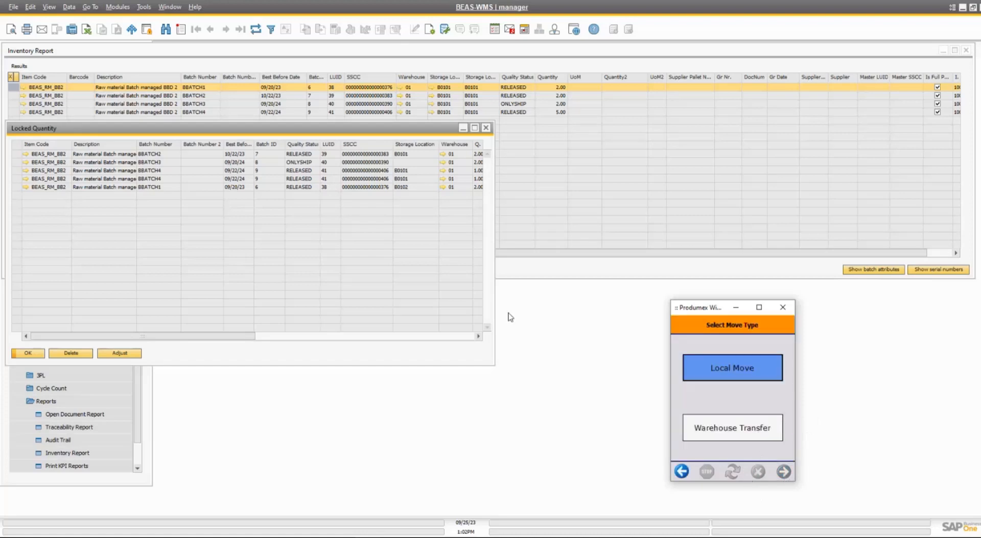
# Refresh the Locked Quantity list to examine the storage locations of BBATCH1 and BBATCH2, and return to the move type selection.
pyautogui.click(285, 132)
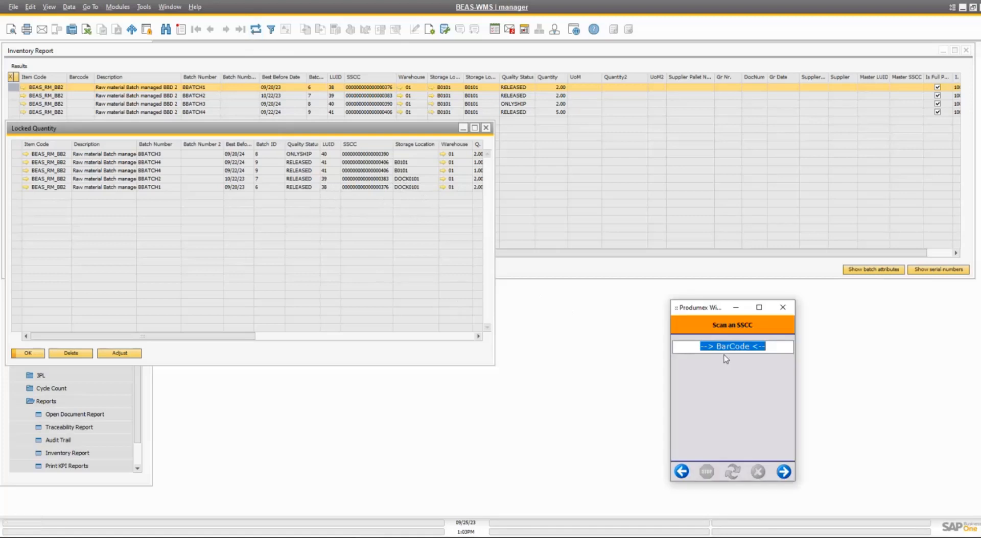
pyautogui.click(681, 472)
pyautogui.click(681, 472)
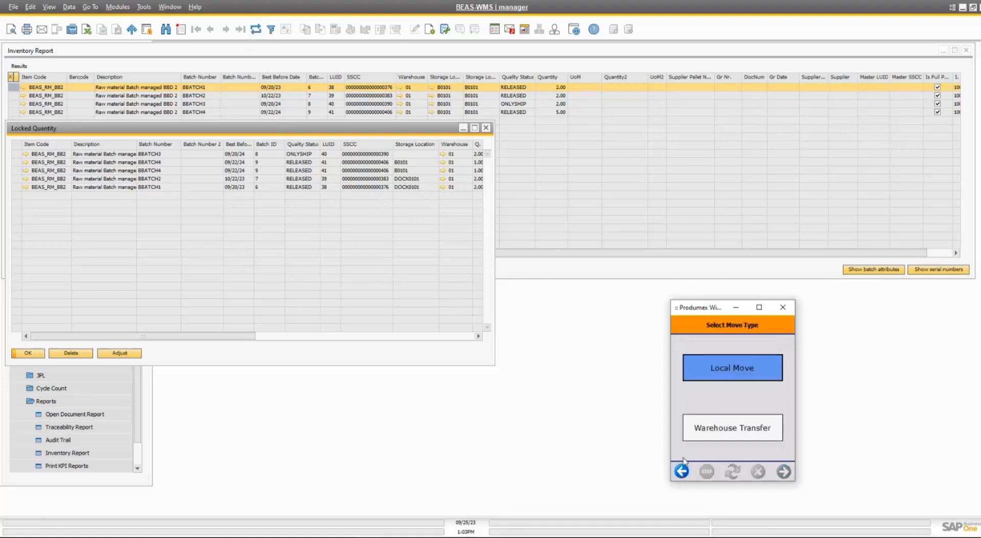
pyautogui.click(727, 434)
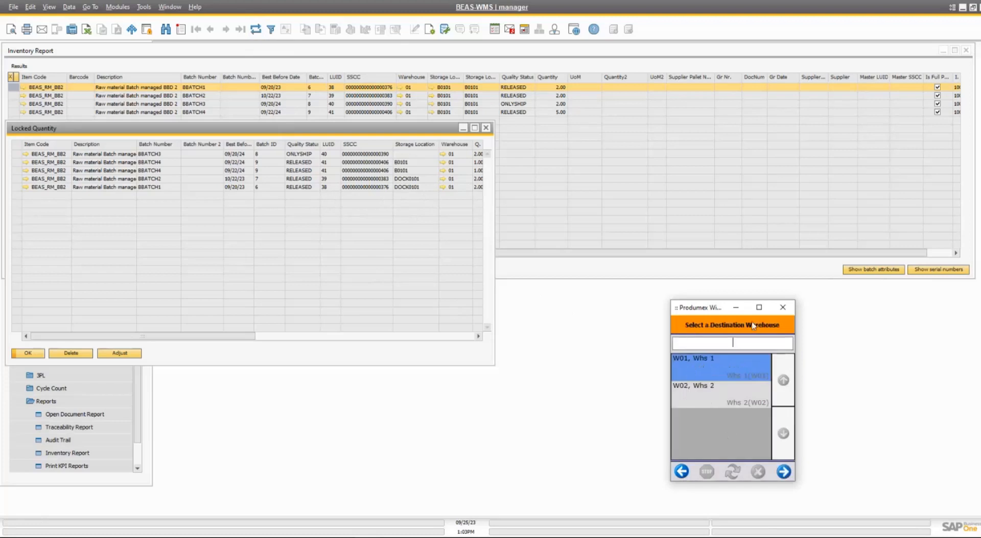
pyautogui.click(707, 391)
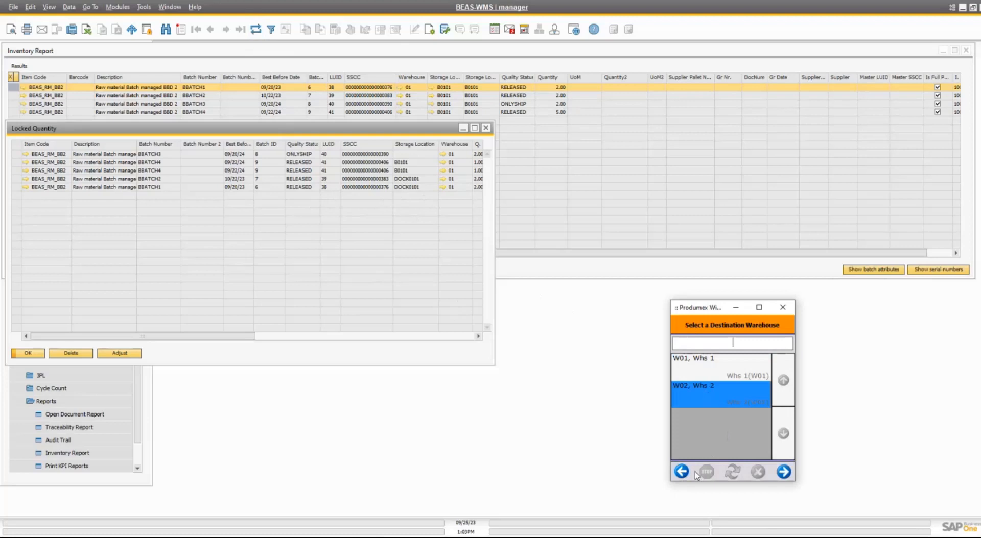
pyautogui.click(783, 471)
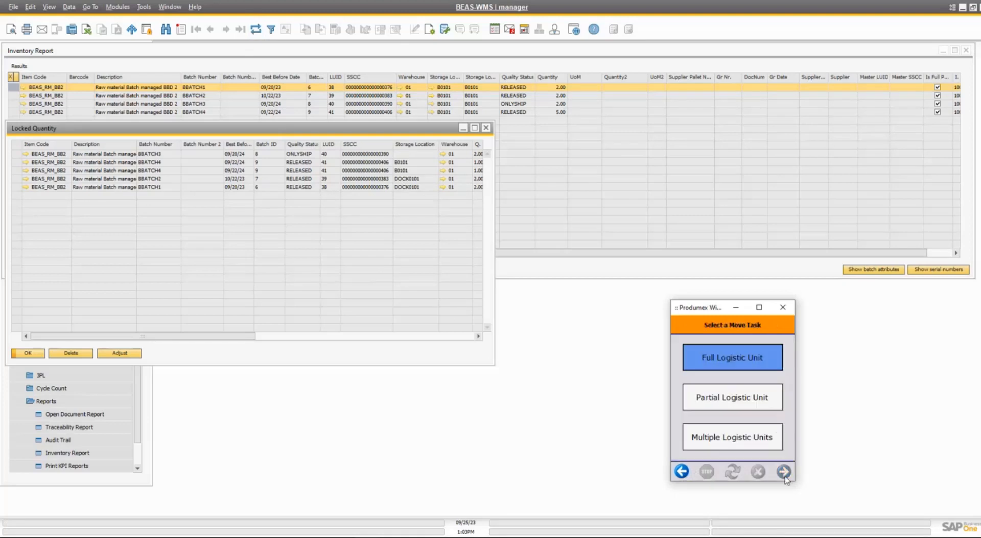
pyautogui.click(737, 359)
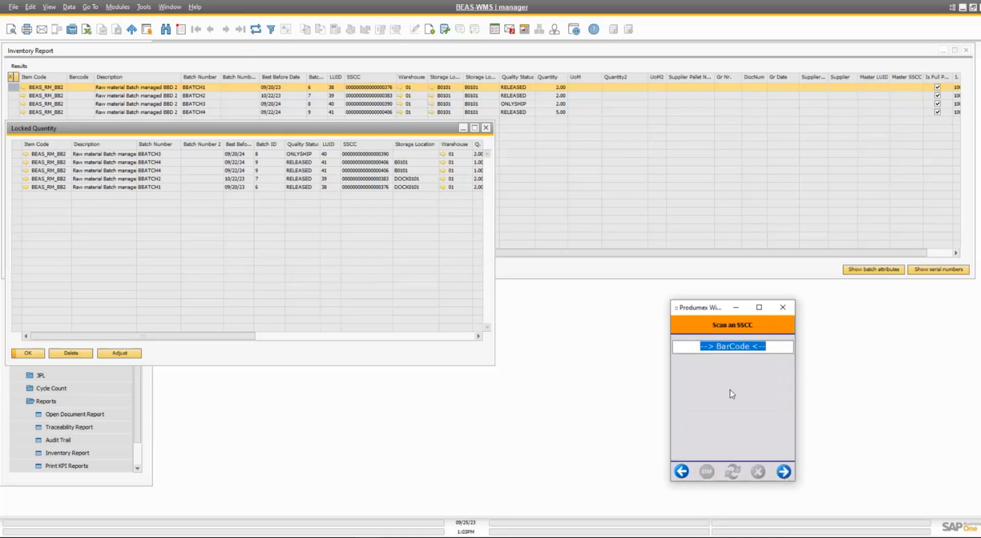
pyautogui.write('00000000000000000383')
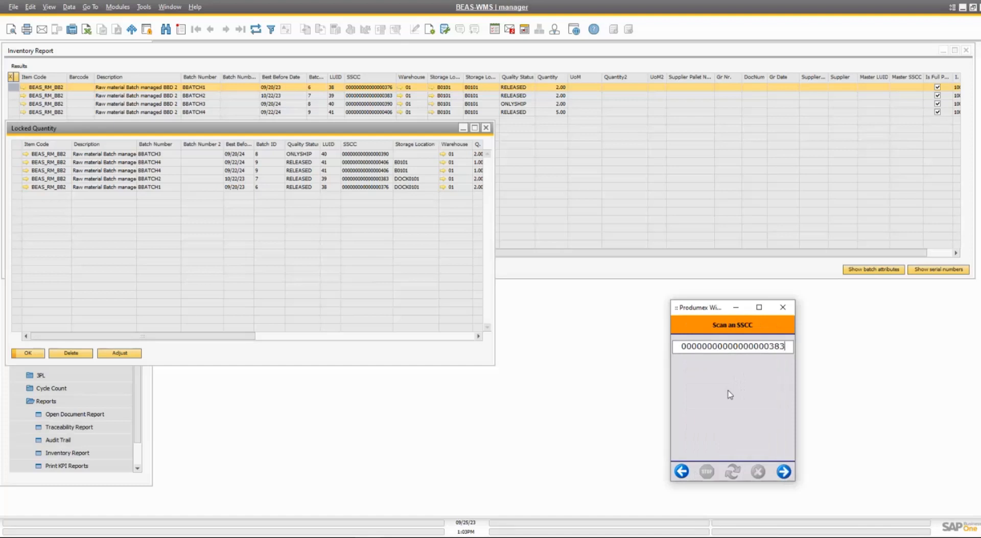
pyautogui.press('Return')
# Move the logistic unit to destination location B0201 in Whs 2, continuing despite the lock, and acknowledge the move.
pyautogui.click(732, 378)
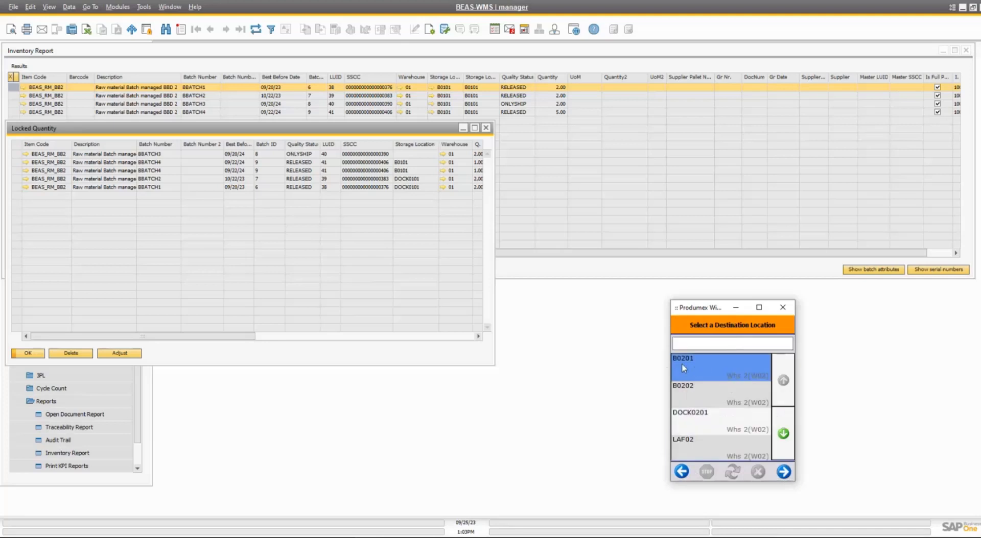
pyautogui.click(784, 471)
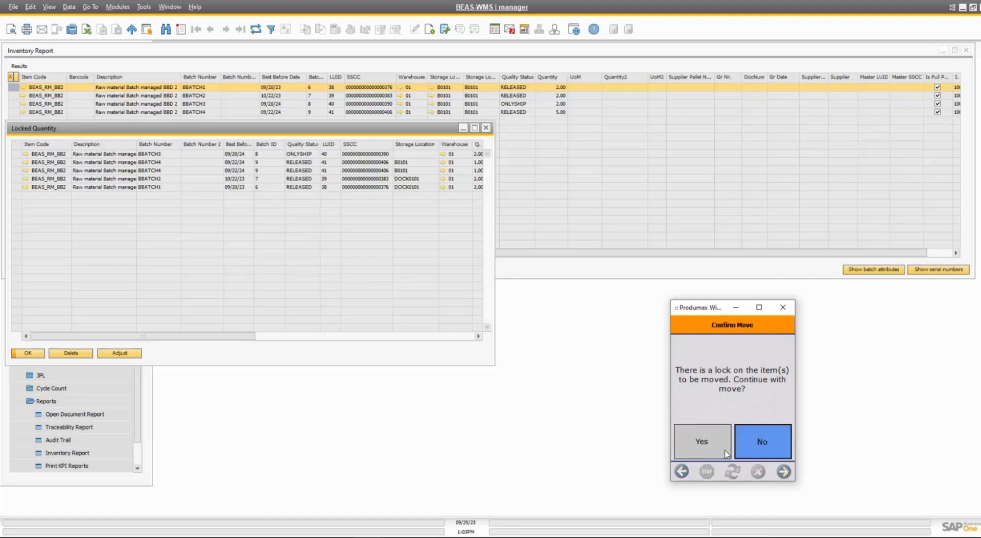
pyautogui.click(705, 438)
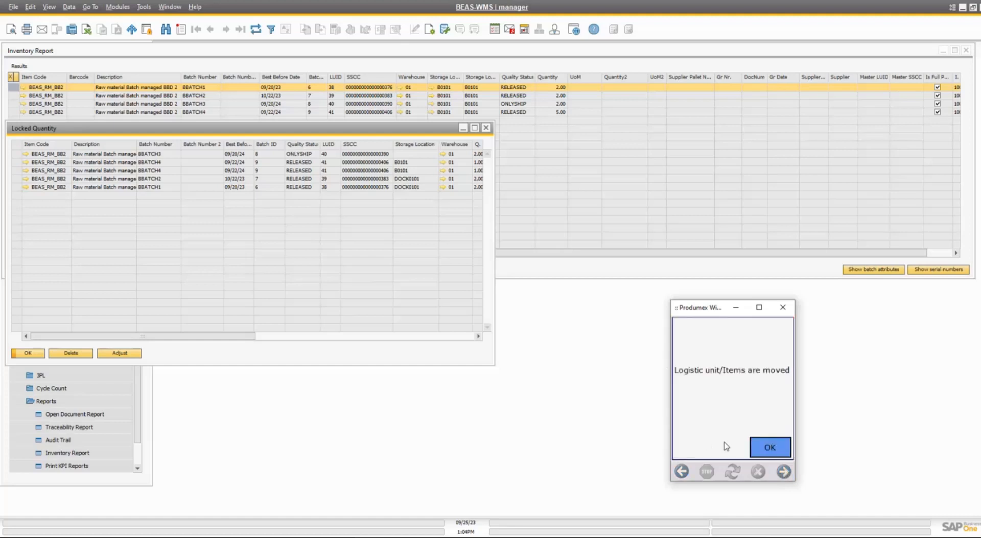
pyautogui.click(777, 440)
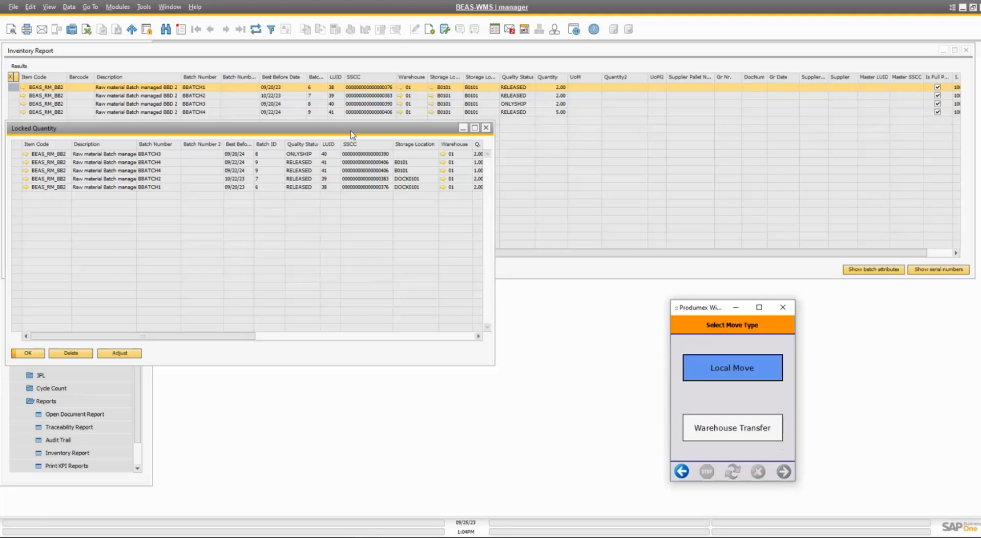
# Refresh the Locked Quantity list to examine the warehouse and storage location of BBATCH2.
pyautogui.click(351, 131)
pyautogui.click(256, 29)
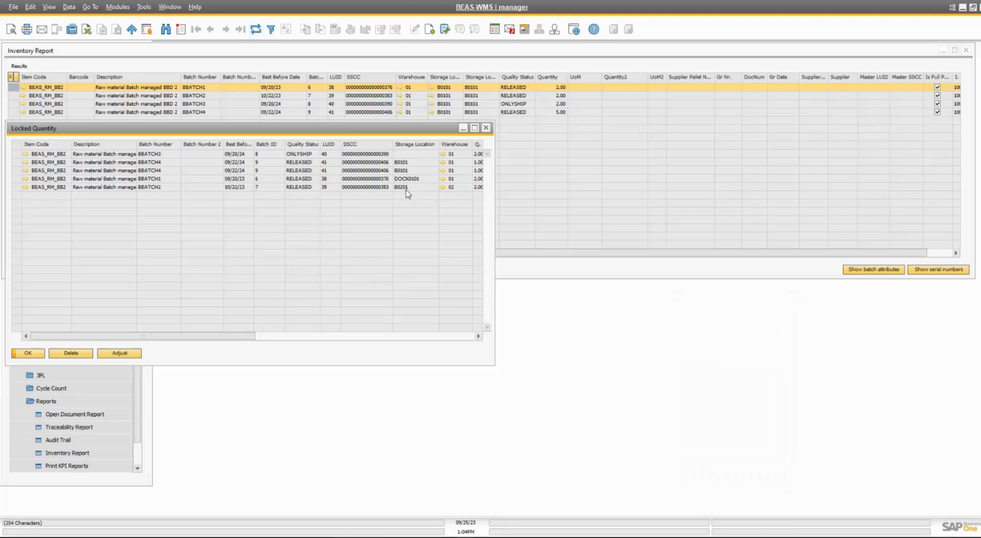